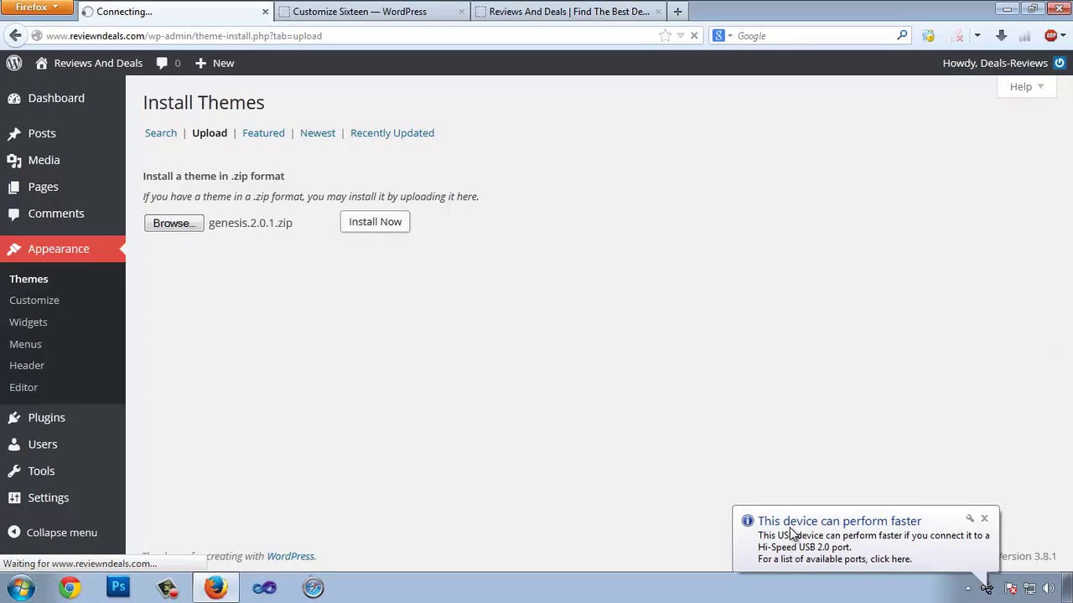
- Dismiss the USB device notification and activate the newly installed Genesis theme
{"action": "left_click", "coordinate": [984, 519]}
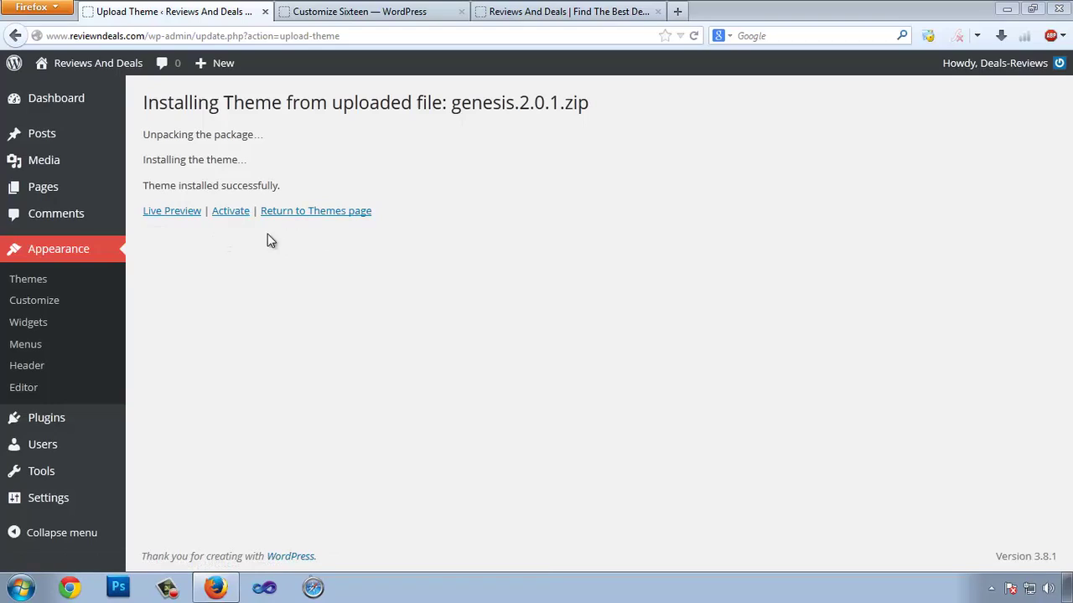
{"action": "left_click", "coordinate": [228, 213]}
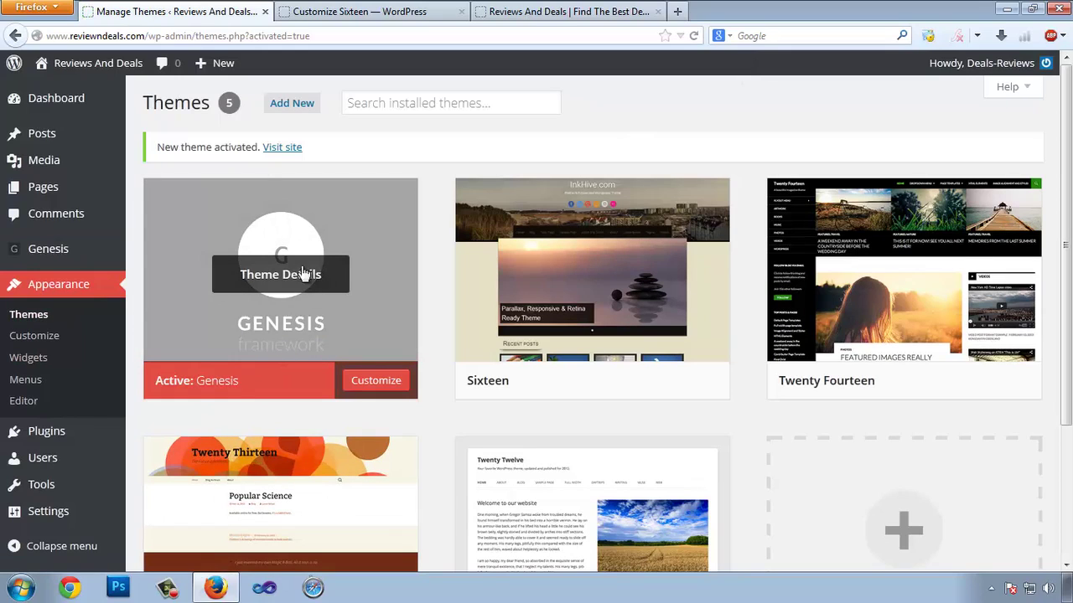
- Close the Sixteen customizer page and reload the site's home page to examine its header, tagline and content area under Genesis
{"action": "left_click", "coordinate": [339, 14]}
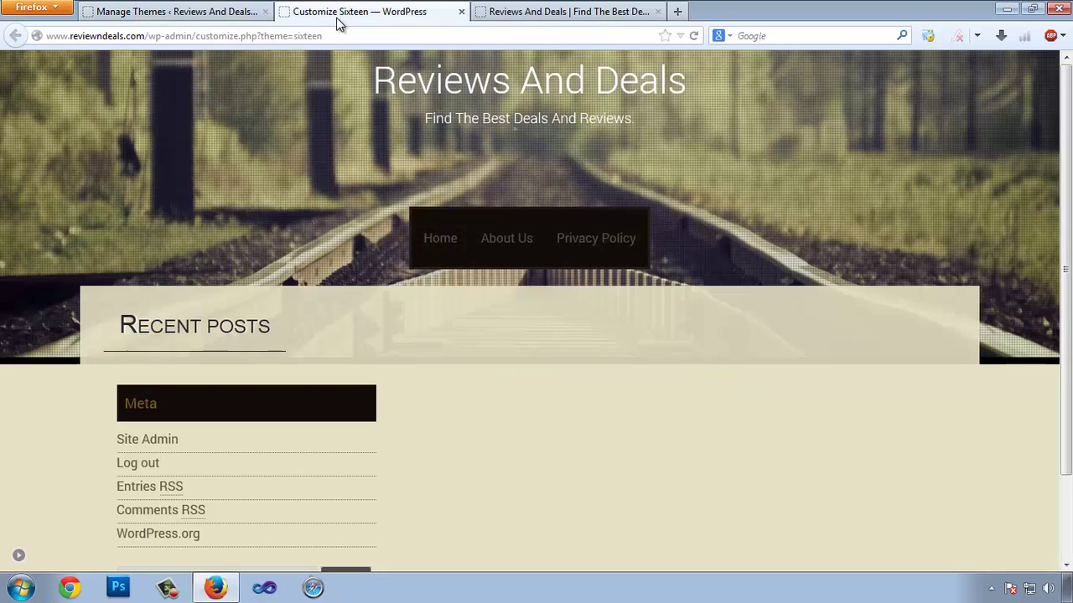
{"action": "left_click", "coordinate": [461, 12]}
{"action": "right_click", "coordinate": [59, 201]}
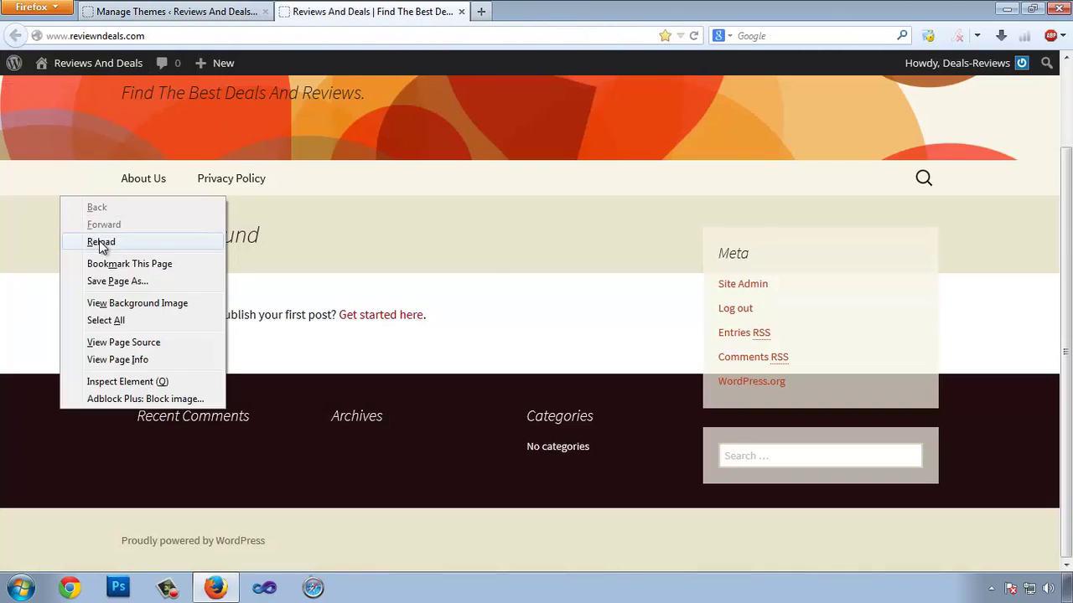
{"action": "left_click", "coordinate": [92, 241]}
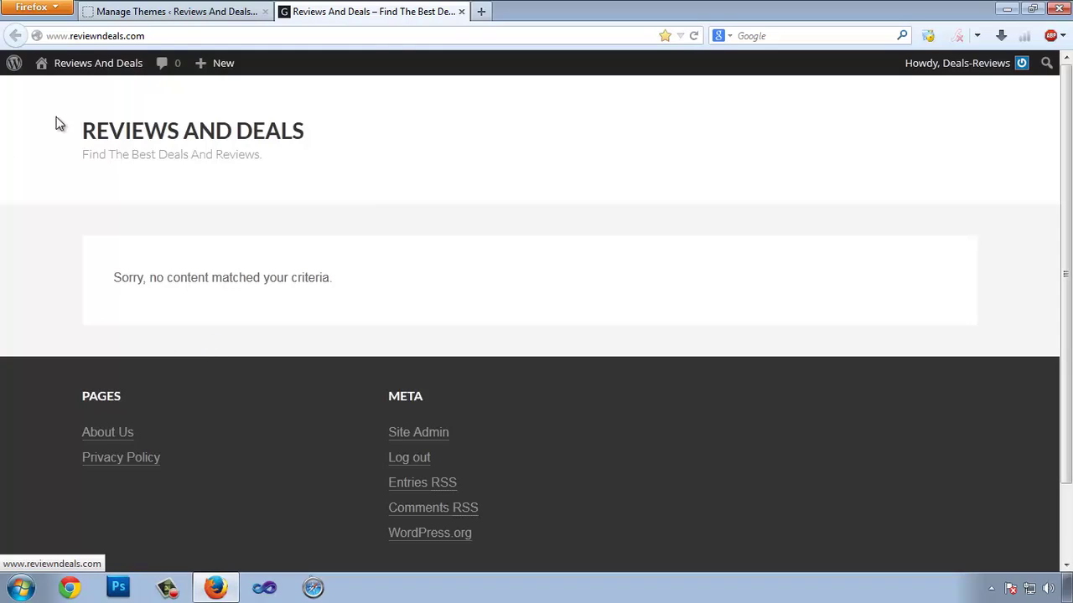
{"action": "left_click_drag", "start_coordinate": [215, 155], "coordinate": [268, 159]}
{"action": "left_click", "coordinate": [318, 187]}
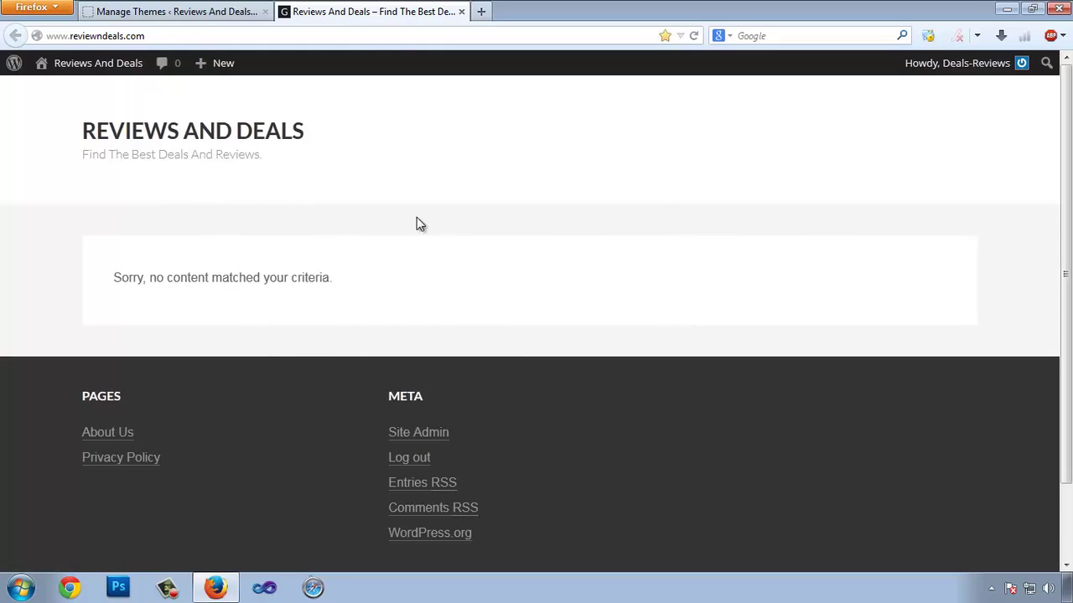
{"action": "left_click_drag", "start_coordinate": [113, 278], "coordinate": [334, 279]}
{"action": "left_click", "coordinate": [366, 324]}
{"action": "left_click_drag", "start_coordinate": [86, 136], "coordinate": [192, 151]}
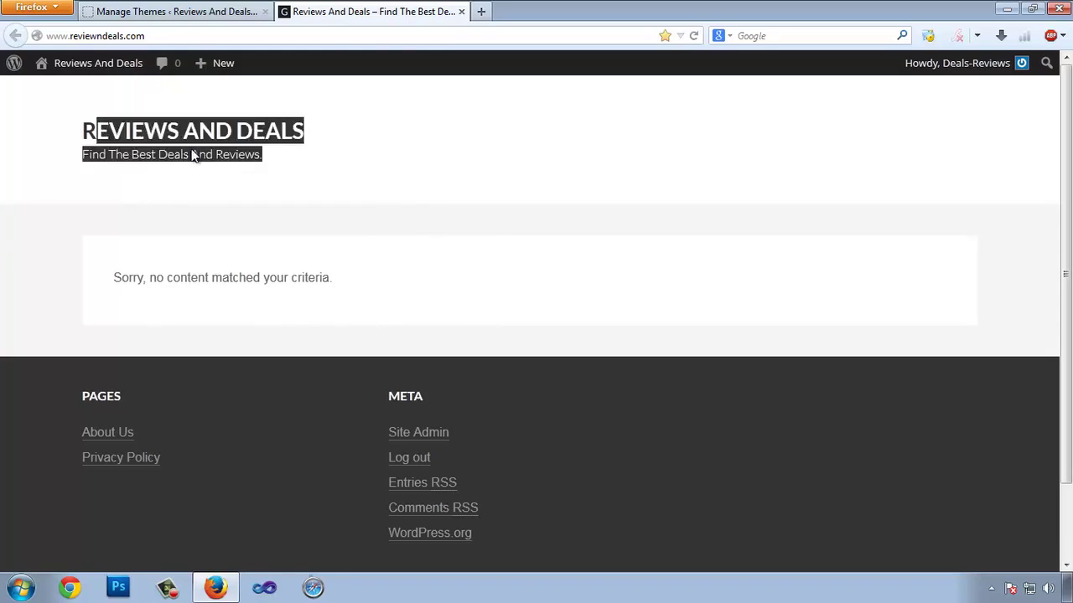
{"action": "left_click", "coordinate": [271, 180]}
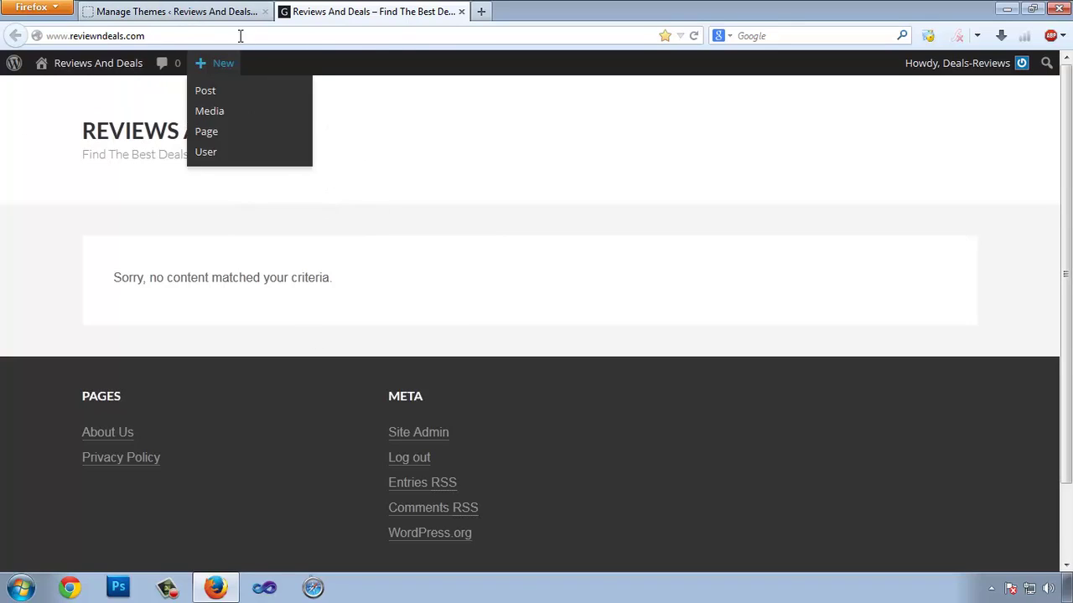
- Review the Static Front Page and Site Title & Tagline options in the Genesis theme customizer, and close it
{"action": "left_click", "coordinate": [169, 11]}
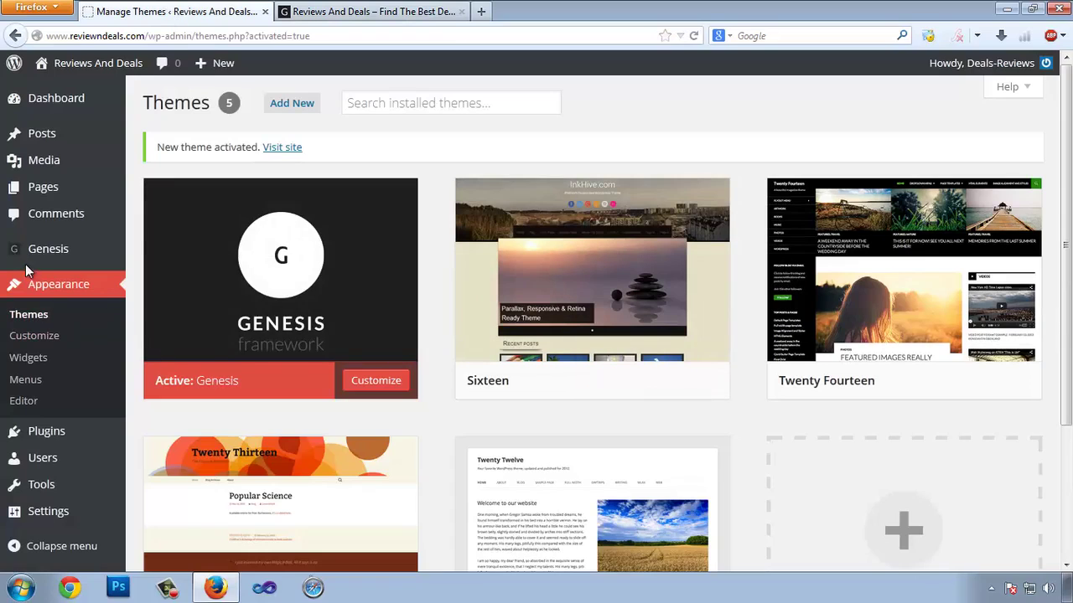
{"action": "left_click", "coordinate": [34, 336]}
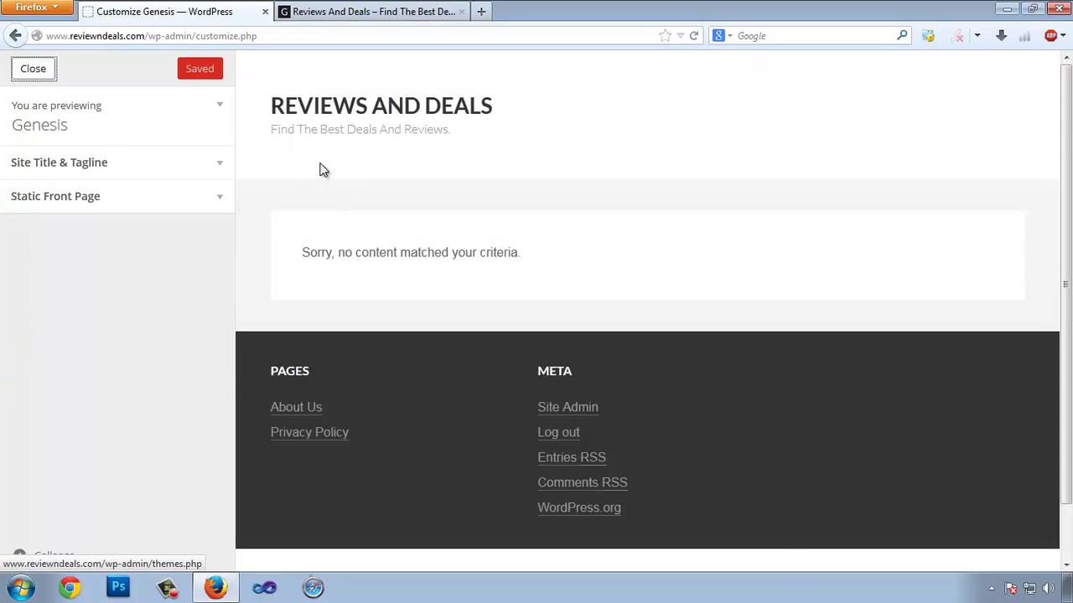
{"action": "left_click", "coordinate": [201, 196]}
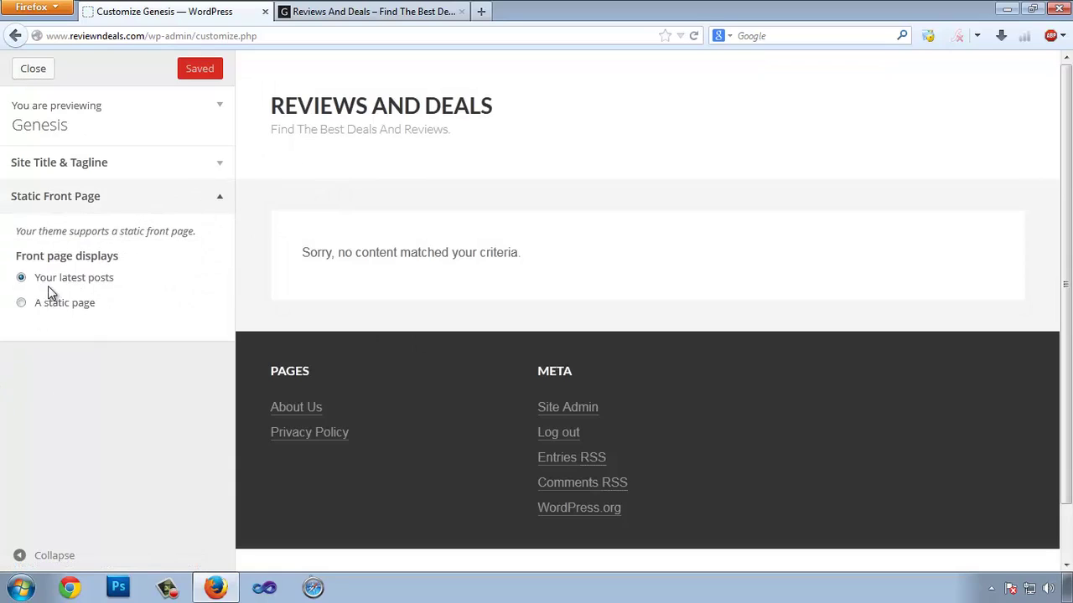
{"action": "left_click", "coordinate": [141, 172]}
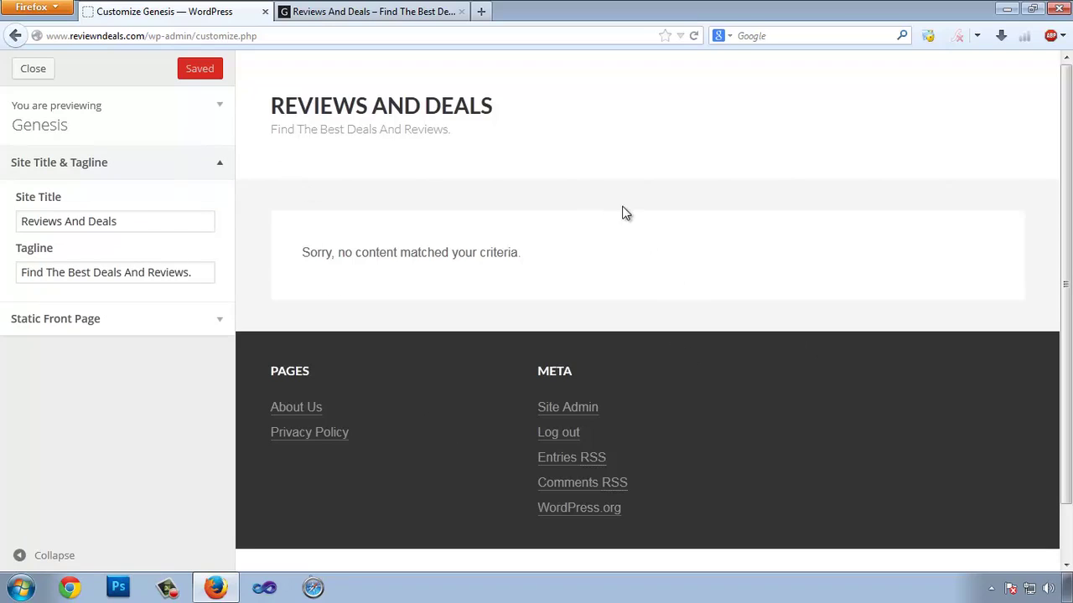
{"action": "left_click", "coordinate": [32, 68]}
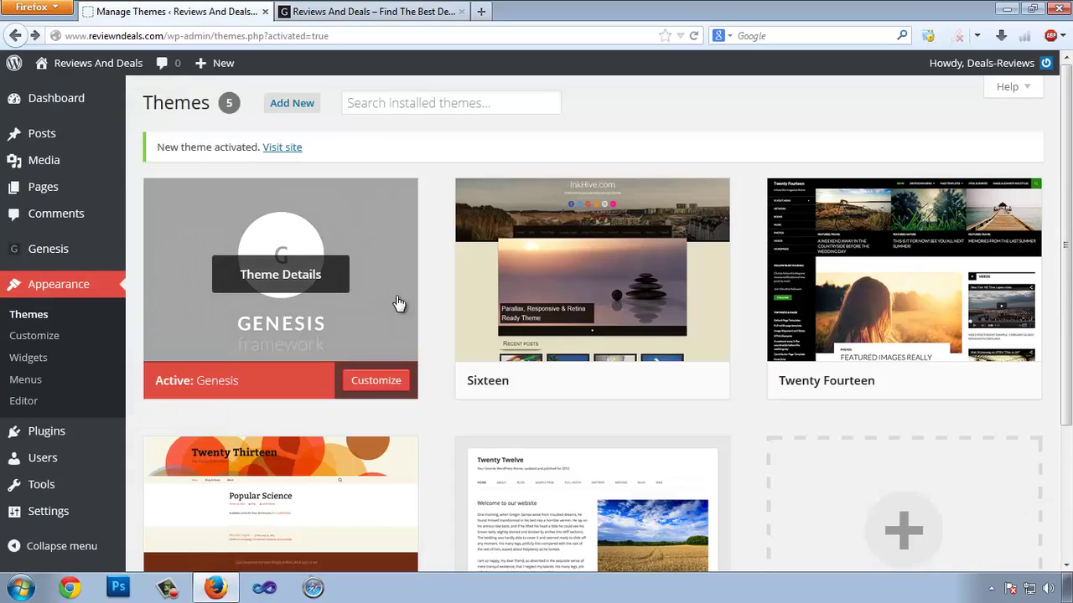
- Open the widget management page and compare its header, sidebar and footer areas with the live home page
{"action": "left_click", "coordinate": [26, 360]}
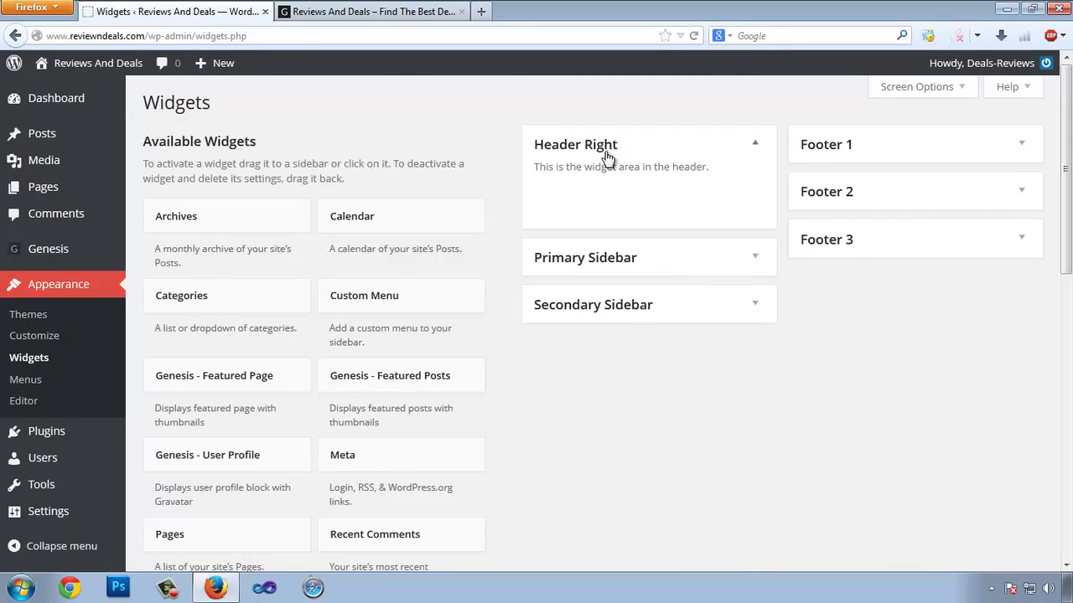
{"action": "left_click", "coordinate": [419, 11]}
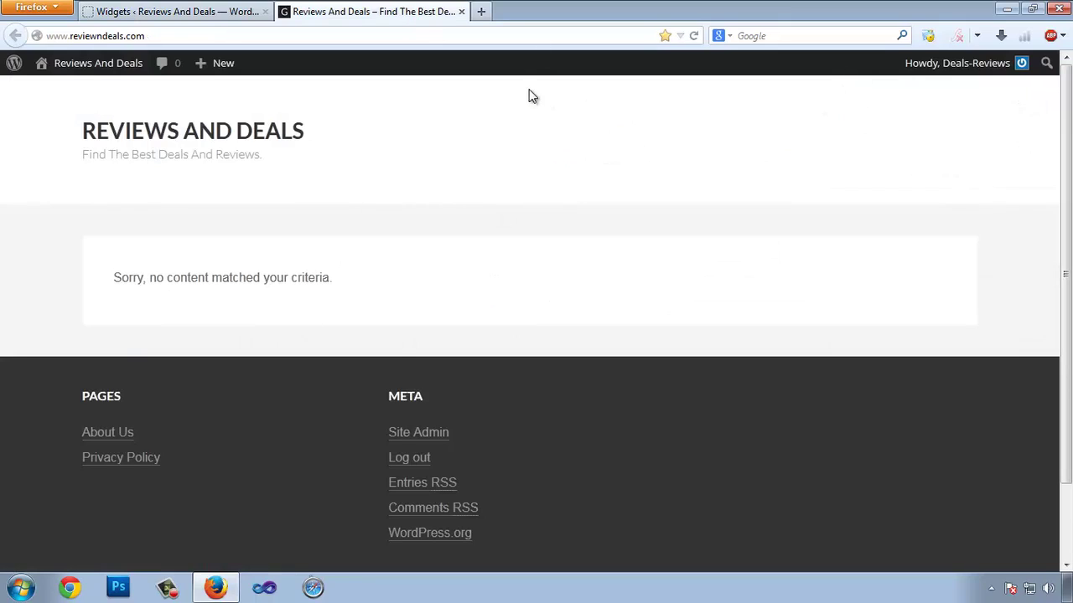
{"action": "left_click", "coordinate": [123, 10]}
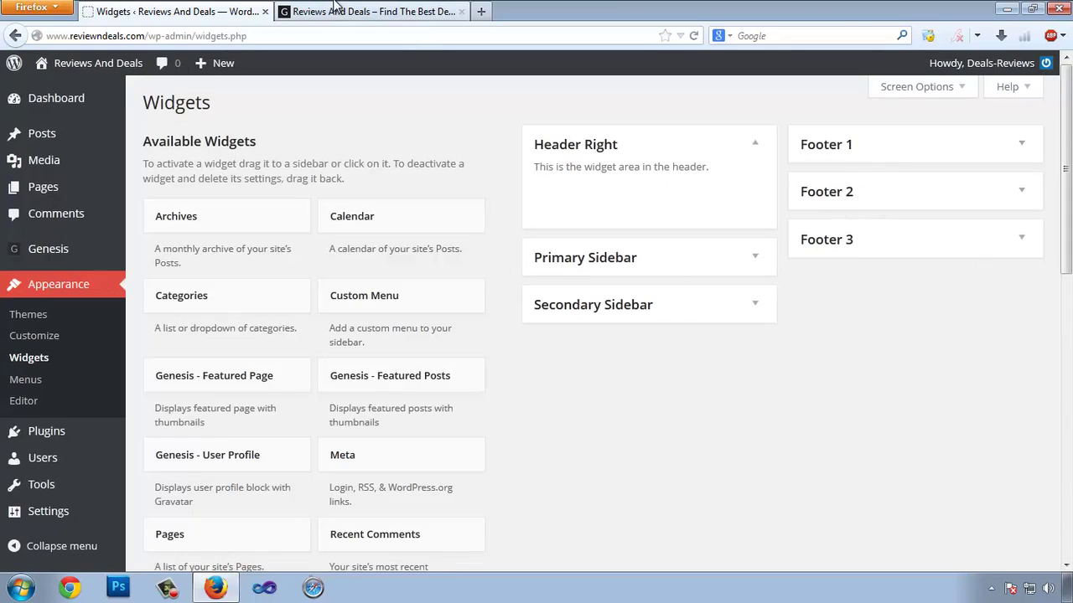
{"action": "left_click", "coordinate": [377, 11]}
{"action": "scroll", "coordinate": [523, 442], "scroll_direction": "down", "scroll_amount": 1}
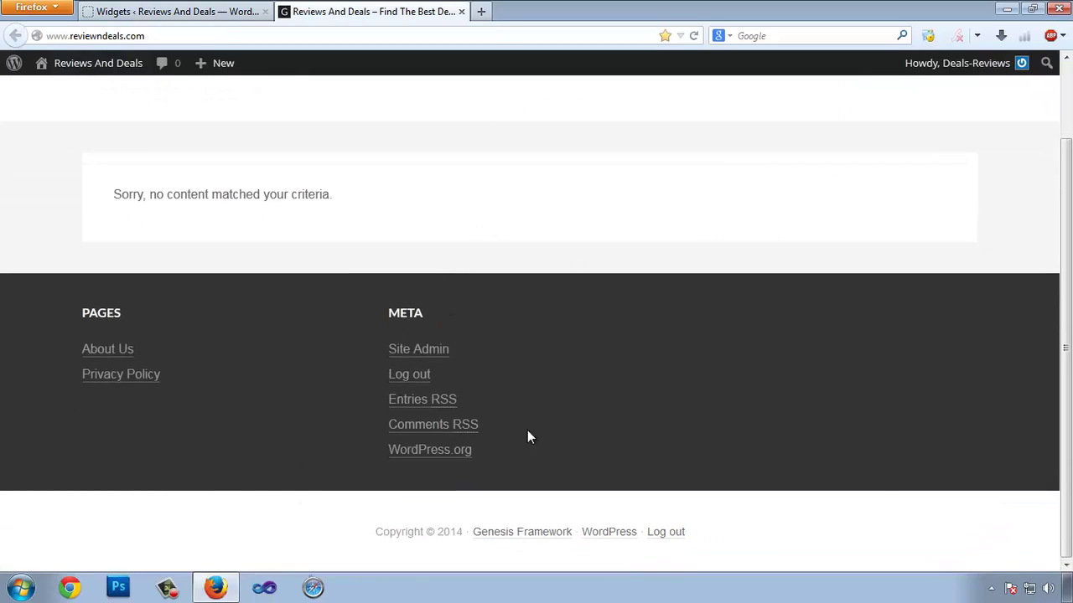
{"action": "left_click", "coordinate": [193, 10]}
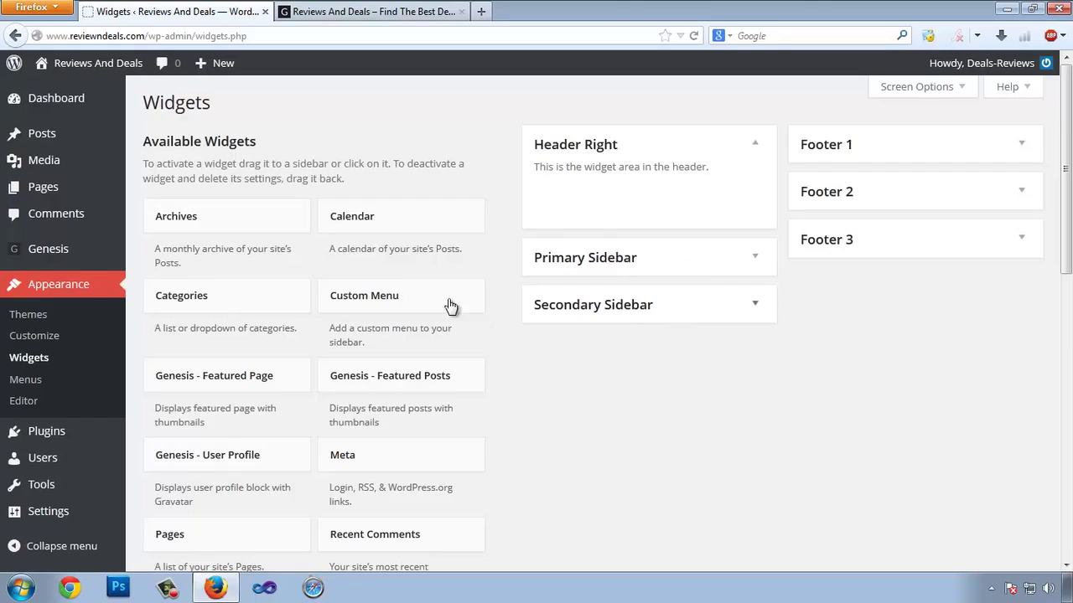
{"action": "left_click", "coordinate": [394, 10]}
{"action": "scroll", "coordinate": [838, 273], "scroll_direction": "up", "scroll_amount": 2}
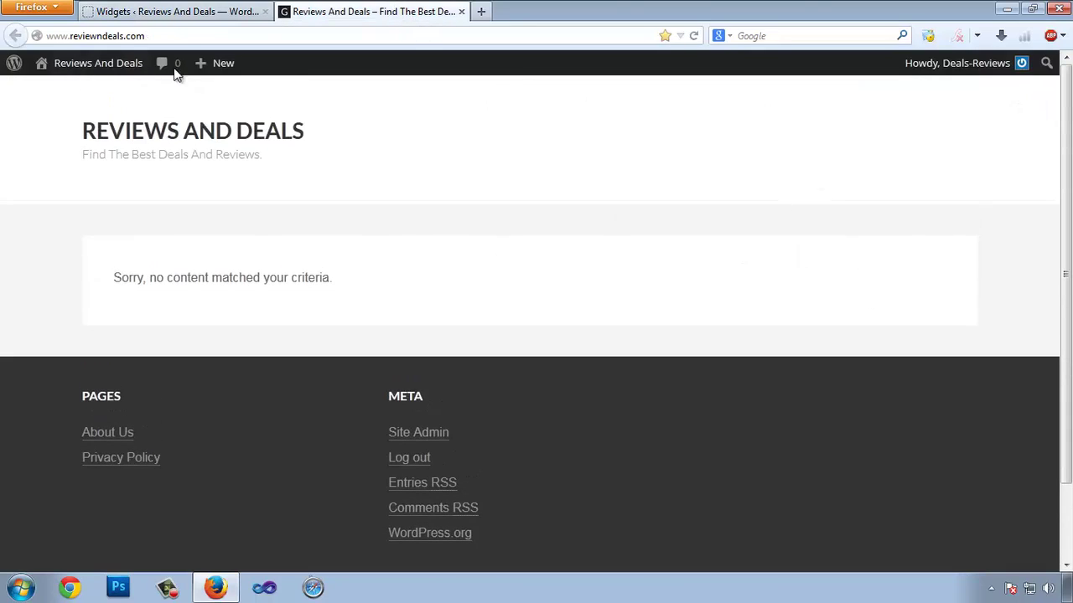
{"action": "left_click", "coordinate": [193, 10]}
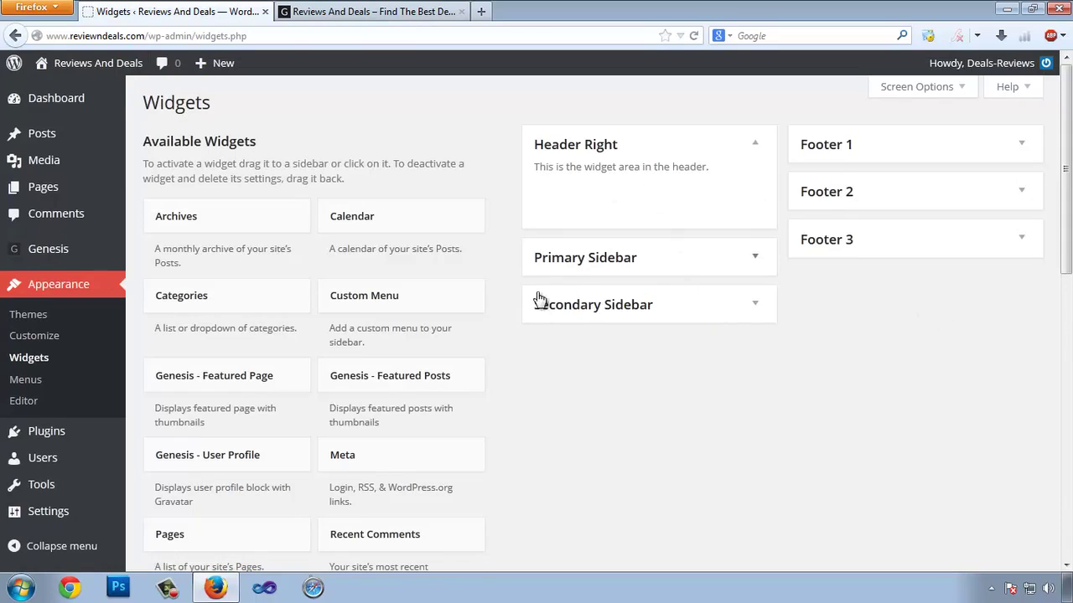
- Add the Pages widget to the Header Right area and reload the home page to check it
{"action": "scroll", "coordinate": [543, 309], "scroll_direction": "down", "scroll_amount": 5}
{"action": "scroll", "coordinate": [544, 309], "scroll_direction": "up", "scroll_amount": 5}
{"action": "left_click_drag", "start_coordinate": [218, 526], "coordinate": [610, 208]}
{"action": "left_click", "coordinate": [348, 8]}
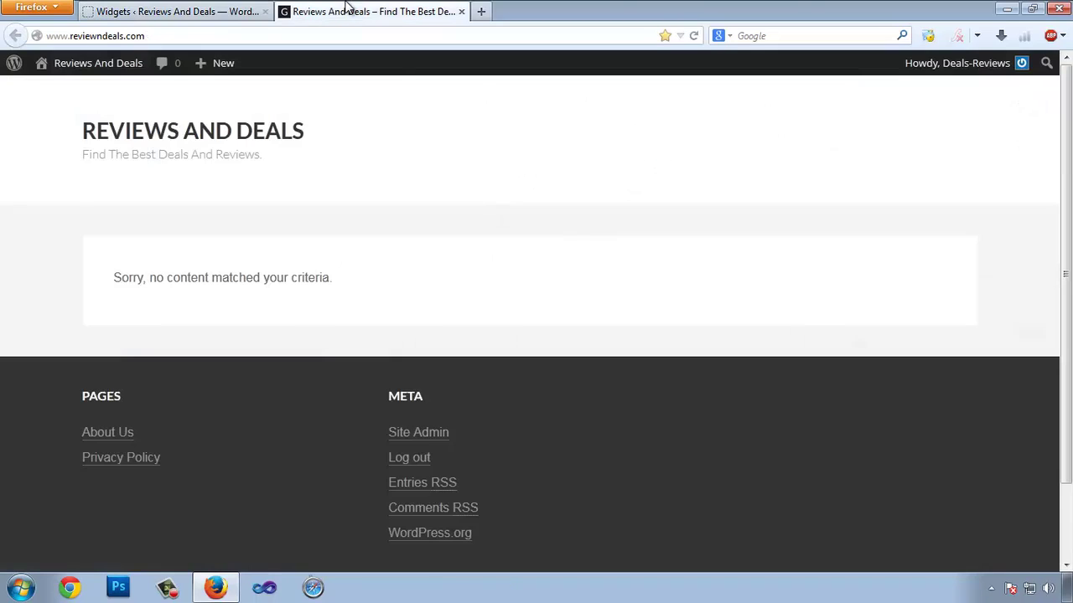
{"action": "right_click", "coordinate": [512, 217]}
{"action": "left_click", "coordinate": [546, 249]}
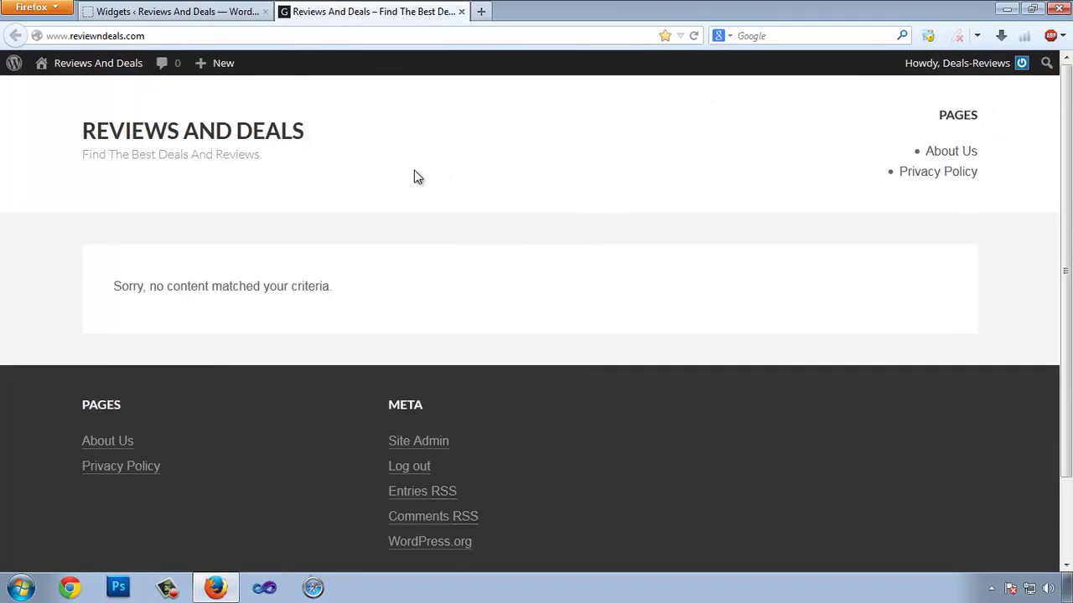
- Expand the Footer 3, Footer 2 and Footer 1 widget areas and compare their widgets with the home page footer
{"action": "left_click", "coordinate": [213, 8]}
{"action": "left_click", "coordinate": [931, 245]}
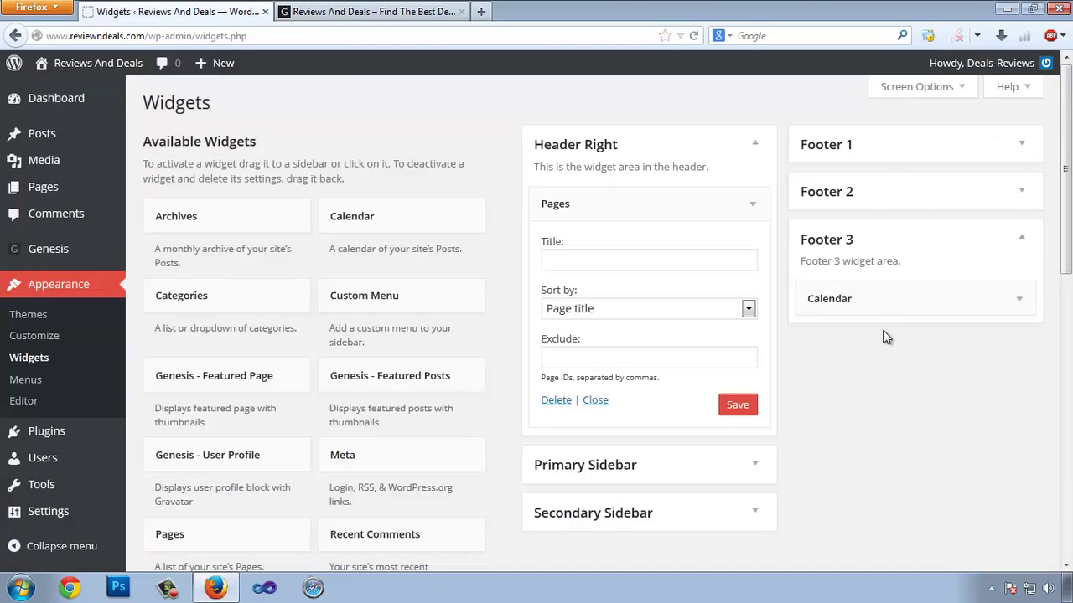
{"action": "left_click", "coordinate": [1013, 201]}
{"action": "left_click", "coordinate": [1002, 151]}
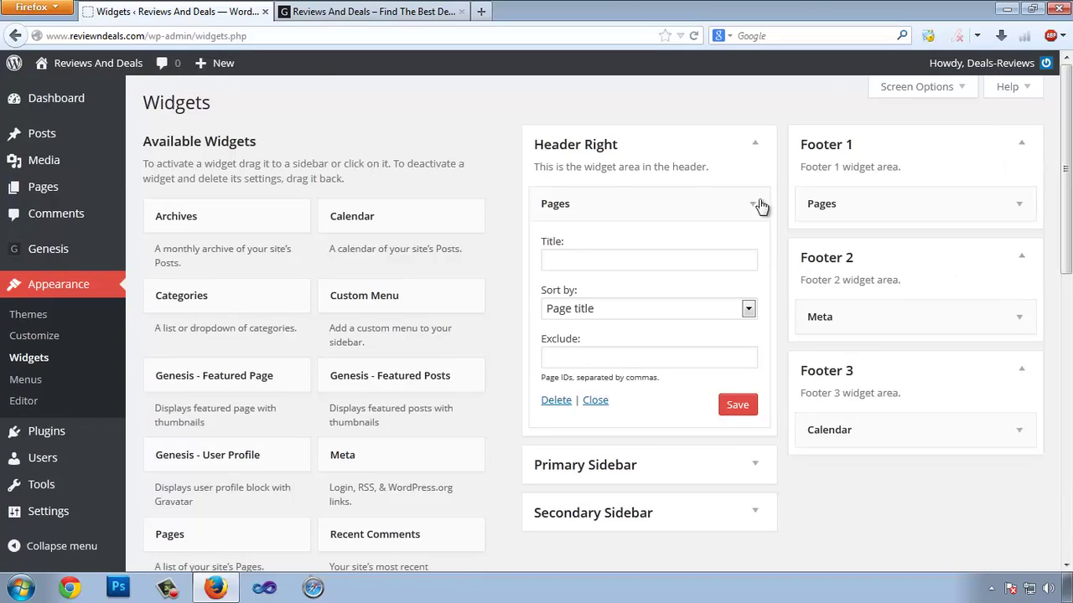
{"action": "left_click", "coordinate": [366, 6]}
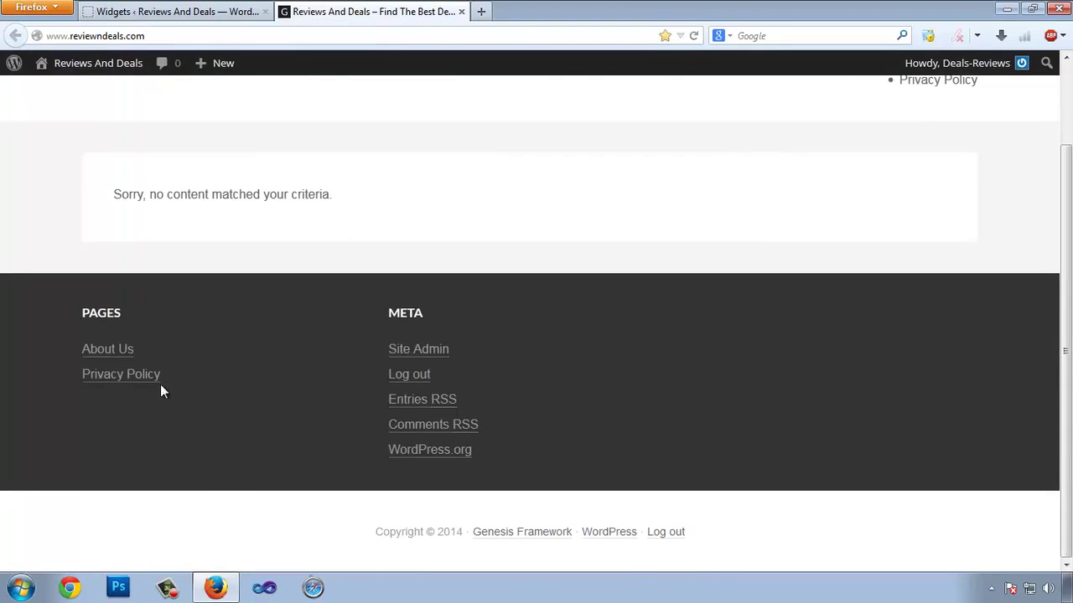
{"action": "left_click", "coordinate": [155, 10]}
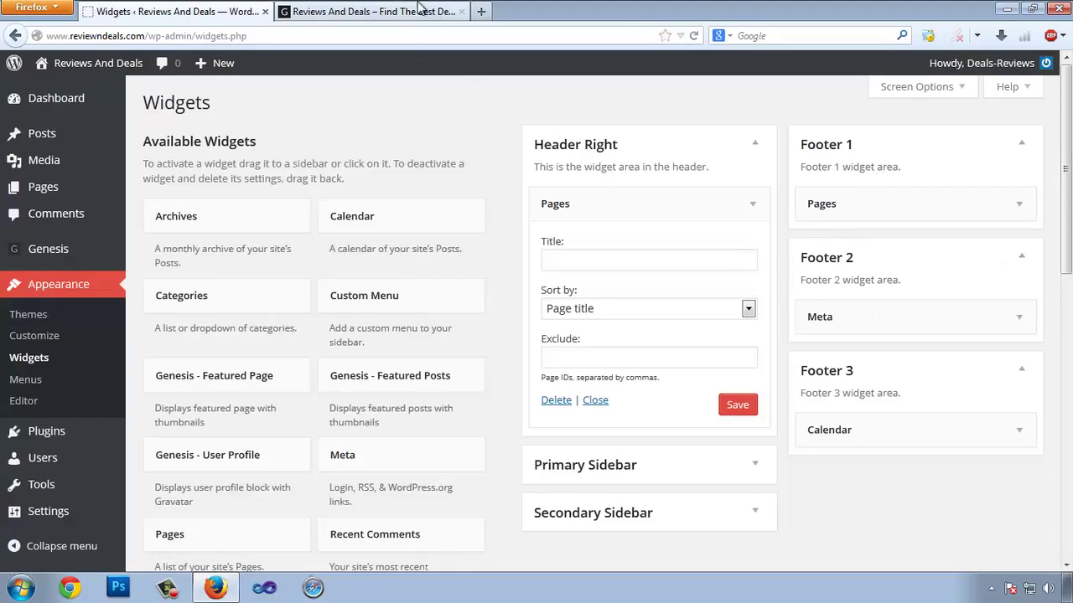
{"action": "left_click", "coordinate": [394, 11]}
{"action": "left_click", "coordinate": [119, 9]}
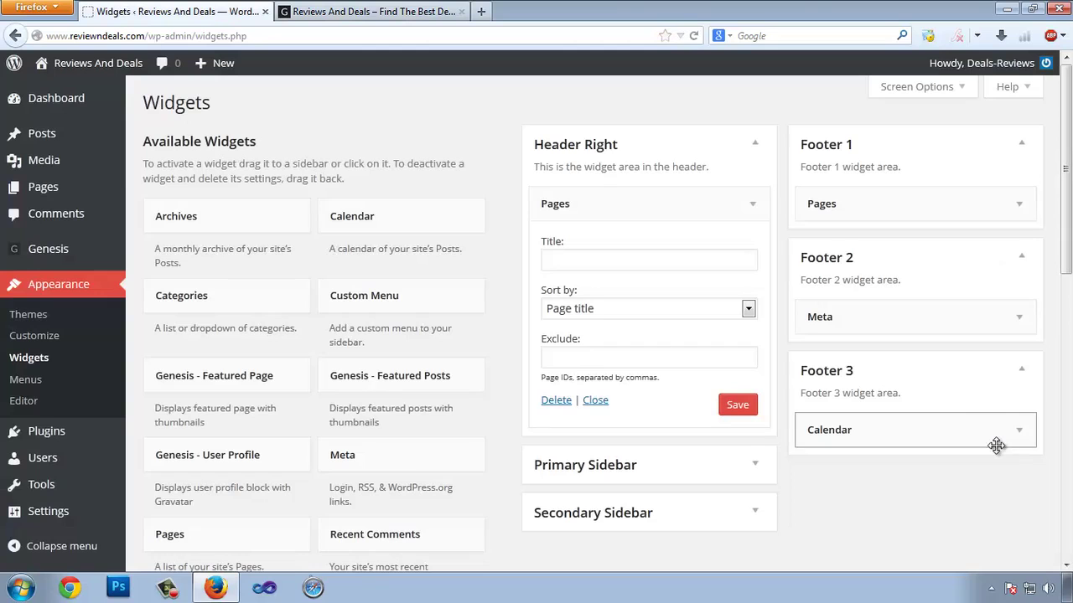
{"action": "left_click", "coordinate": [357, 11]}
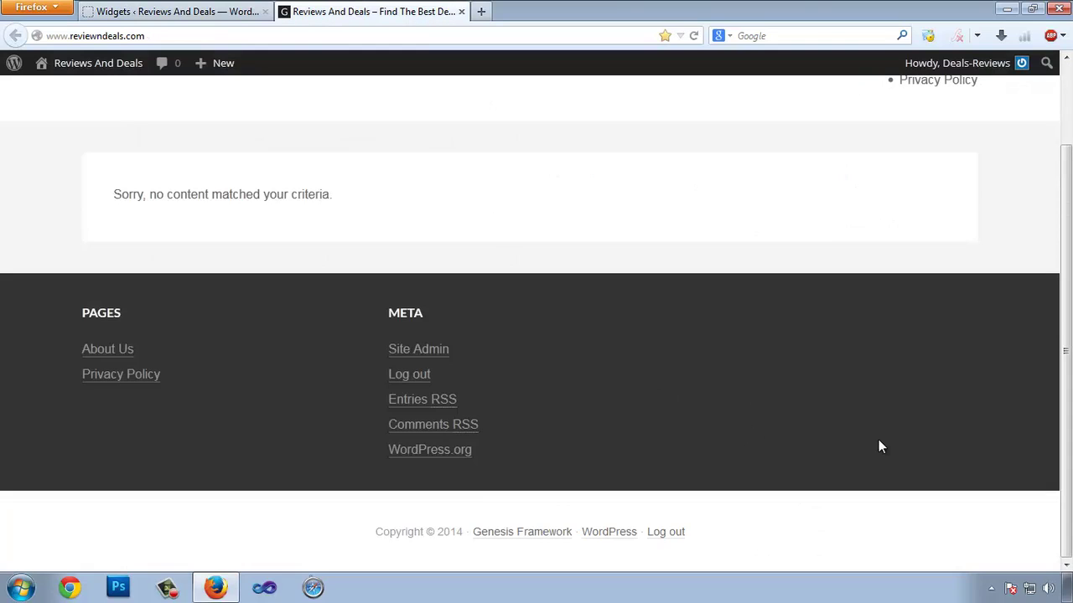
{"action": "scroll", "coordinate": [878, 447], "scroll_direction": "up", "scroll_amount": 2}
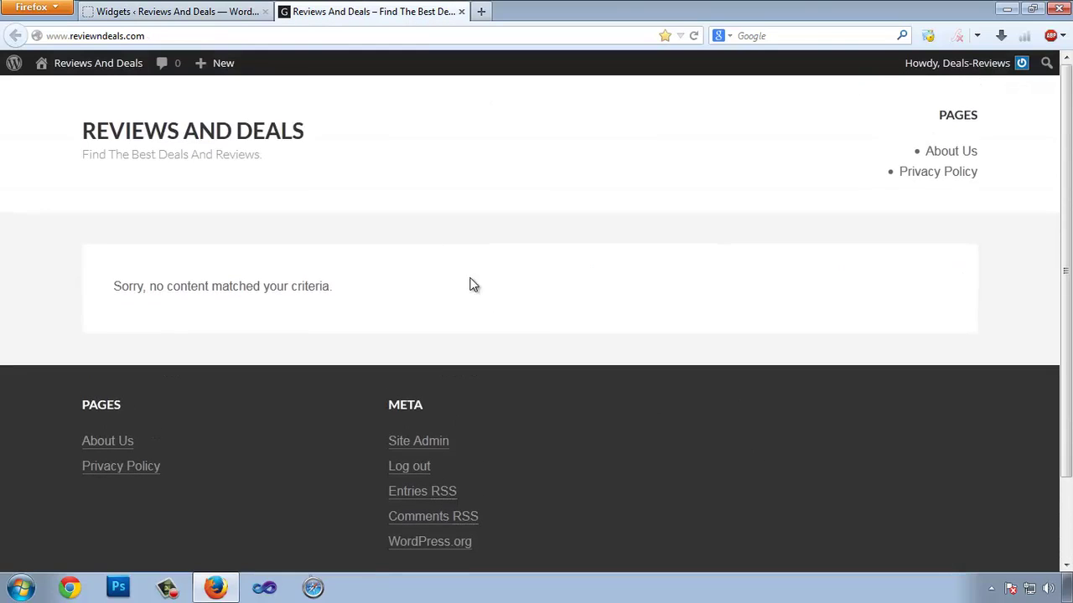
- Open the About Us page, compare its footer with the assigned footer widgets, and return to the home page
{"action": "left_click", "coordinate": [955, 156]}
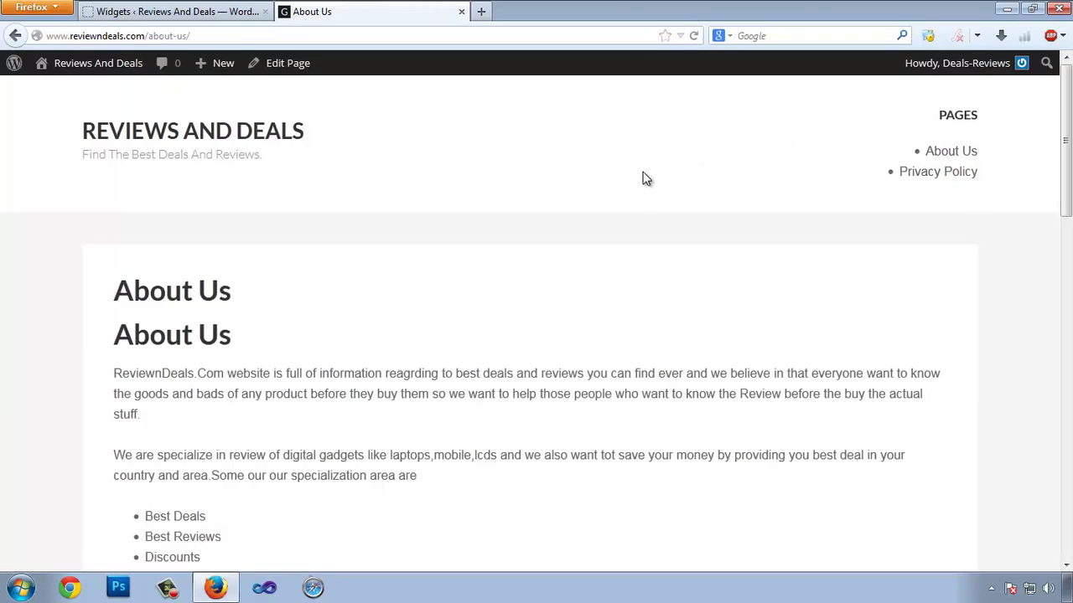
{"action": "scroll", "coordinate": [642, 176], "scroll_direction": "down", "scroll_amount": 10}
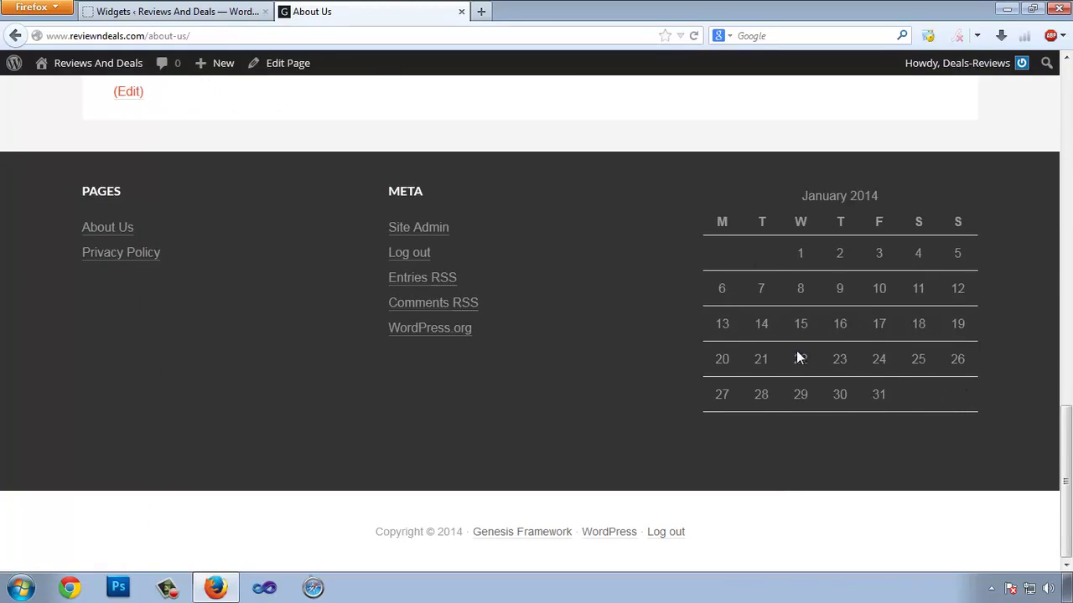
{"action": "left_click", "coordinate": [232, 12]}
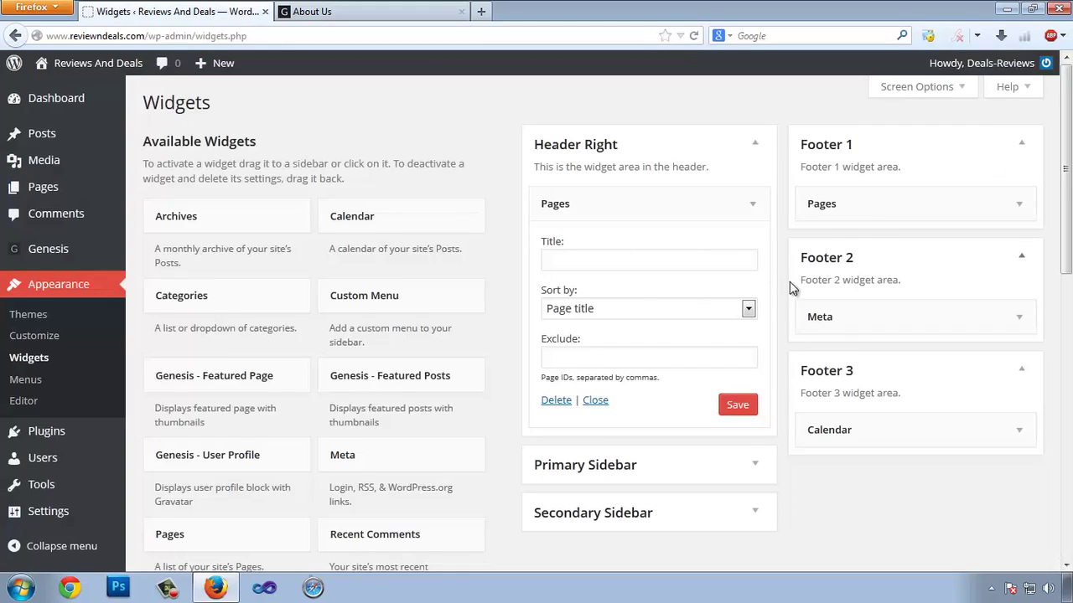
{"action": "left_click", "coordinate": [335, 12]}
{"action": "scroll", "coordinate": [616, 174], "scroll_direction": "up", "scroll_amount": 3}
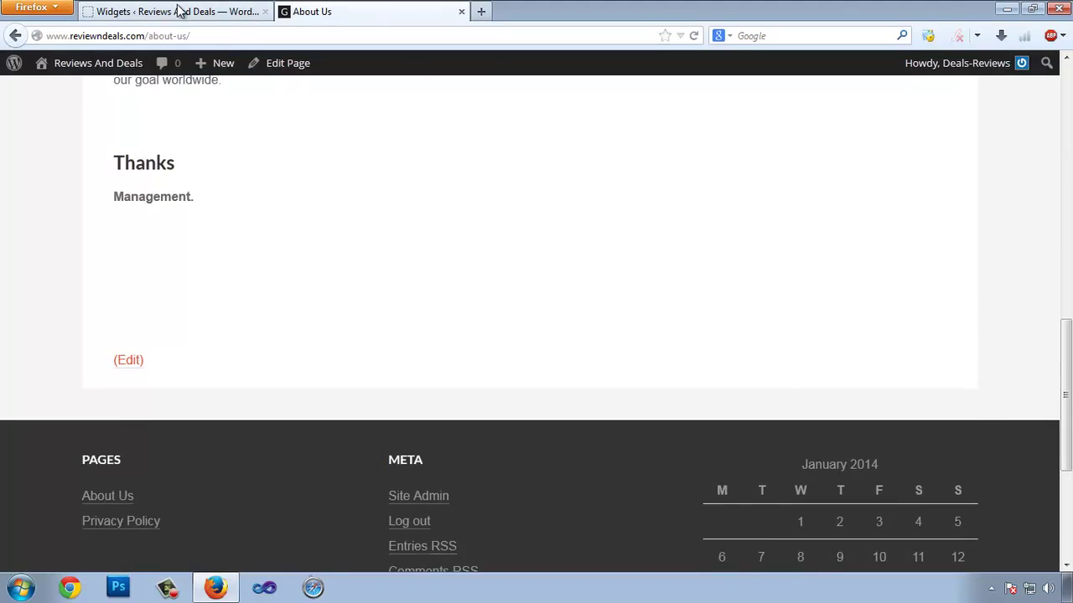
{"action": "left_click", "coordinate": [179, 12]}
{"action": "left_click", "coordinate": [352, 7]}
{"action": "scroll", "coordinate": [333, 259], "scroll_direction": "up", "scroll_amount": 5}
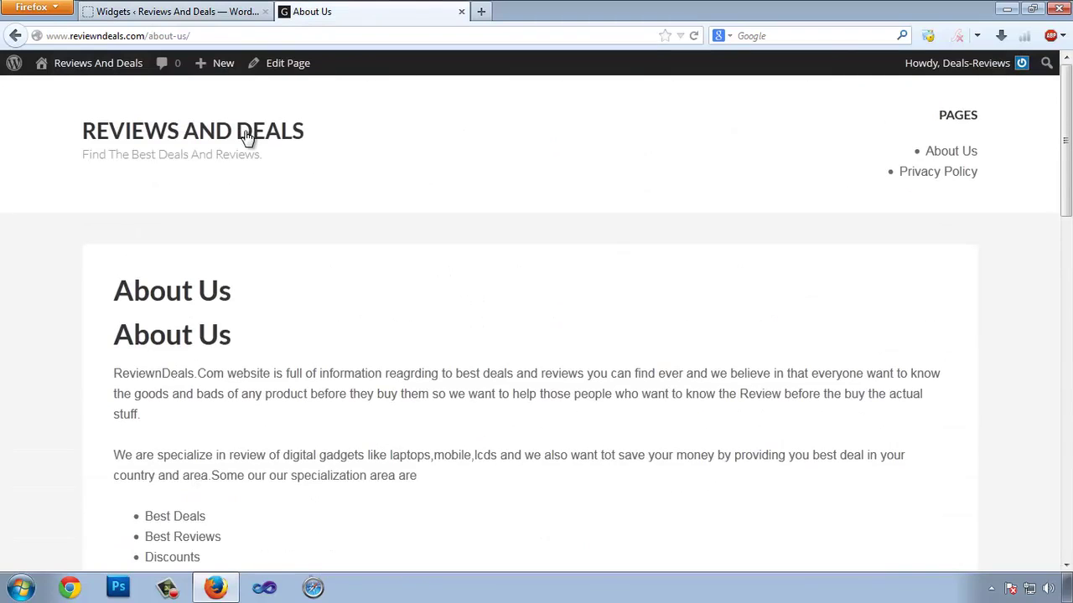
{"action": "left_click", "coordinate": [109, 141]}
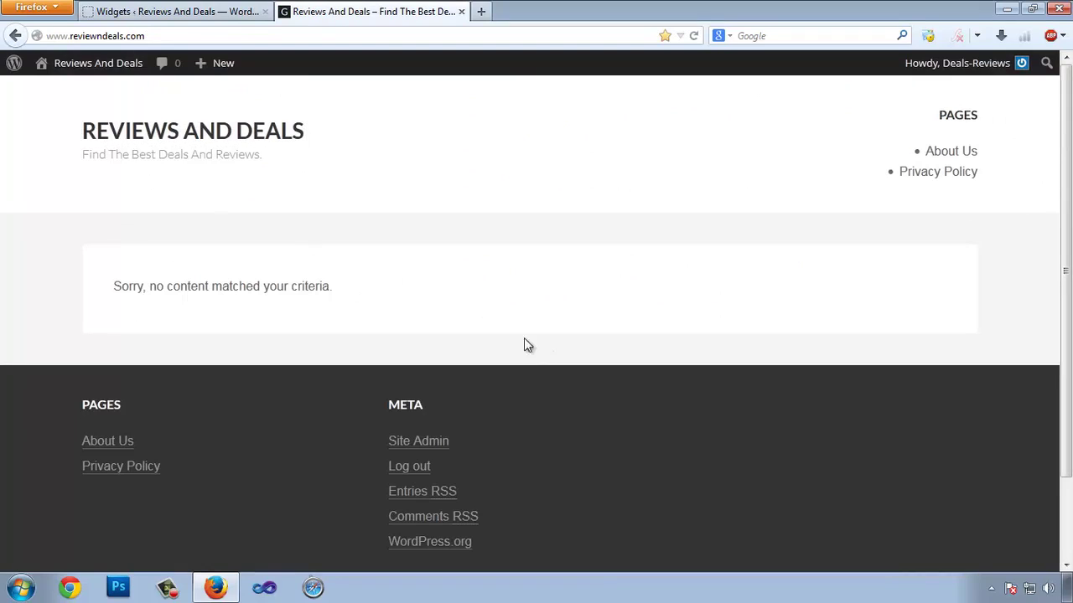
- Return to the widget management page and open the Genesis Theme Settings in a new browser tab
{"action": "left_click", "coordinate": [106, 11]}
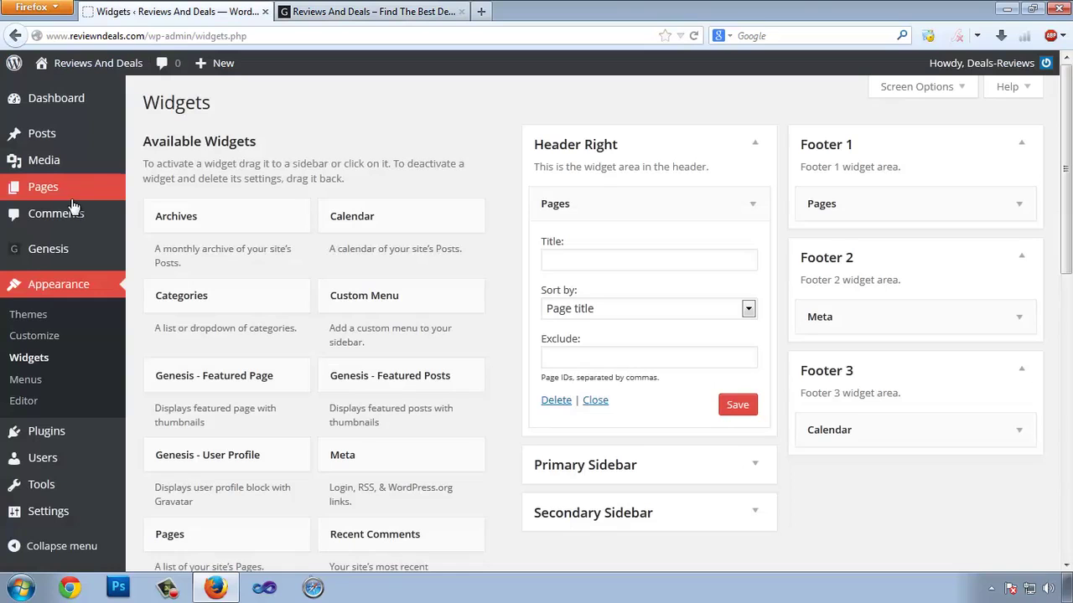
{"action": "mouse_move", "coordinate": [69, 249]}
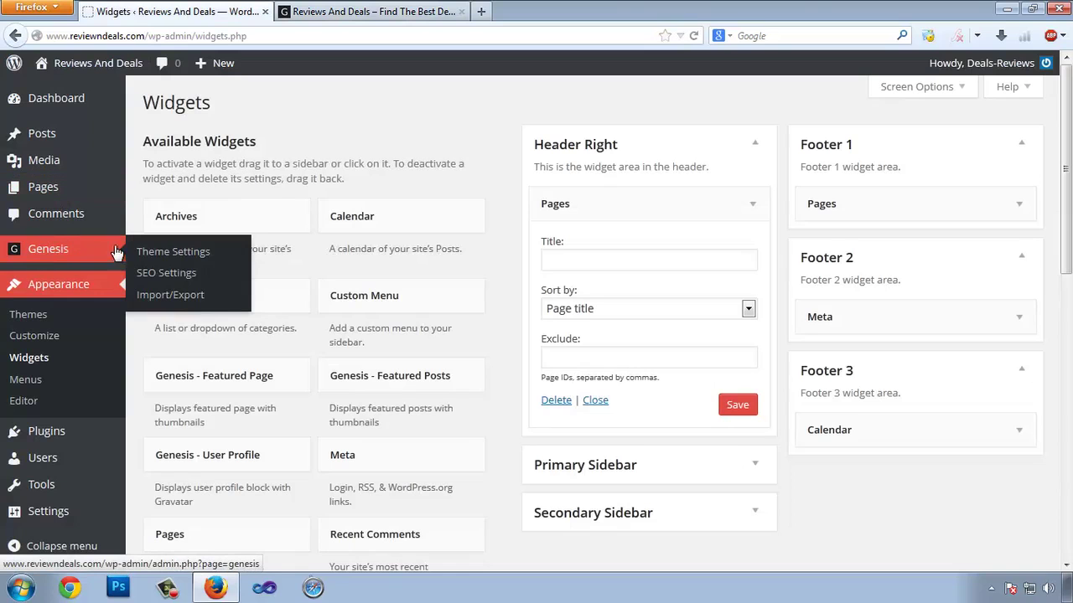
{"action": "right_click", "coordinate": [171, 254]}
{"action": "left_click", "coordinate": [194, 265]}
{"action": "left_click", "coordinate": [354, 13]}
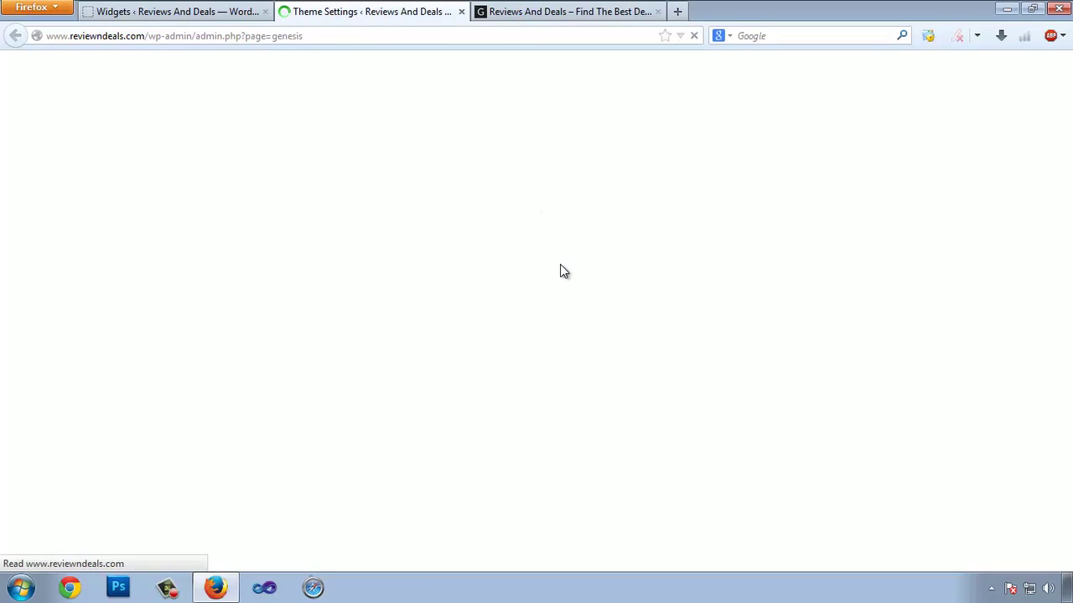
- Examine the Genesis theme settings, including the default layouts, the site title/logo choices, and the navigation and breadcrumb options
{"action": "scroll", "coordinate": [845, 266], "scroll_direction": "down", "scroll_amount": 4}
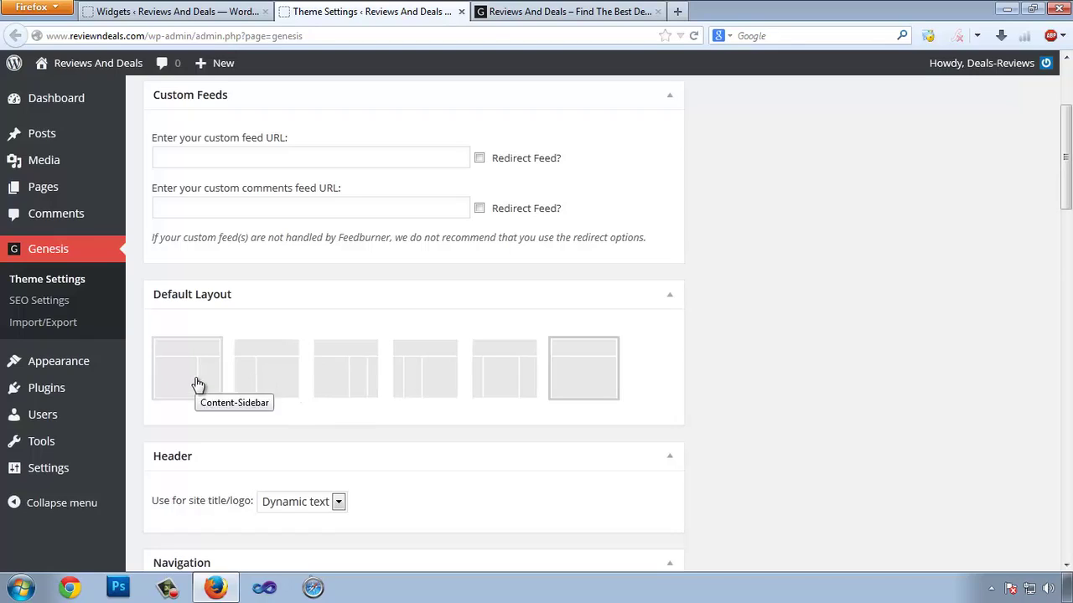
{"action": "scroll", "coordinate": [423, 428], "scroll_direction": "down", "scroll_amount": 1}
{"action": "scroll", "coordinate": [423, 428], "scroll_direction": "down", "scroll_amount": 5}
{"action": "left_click", "coordinate": [302, 144]}
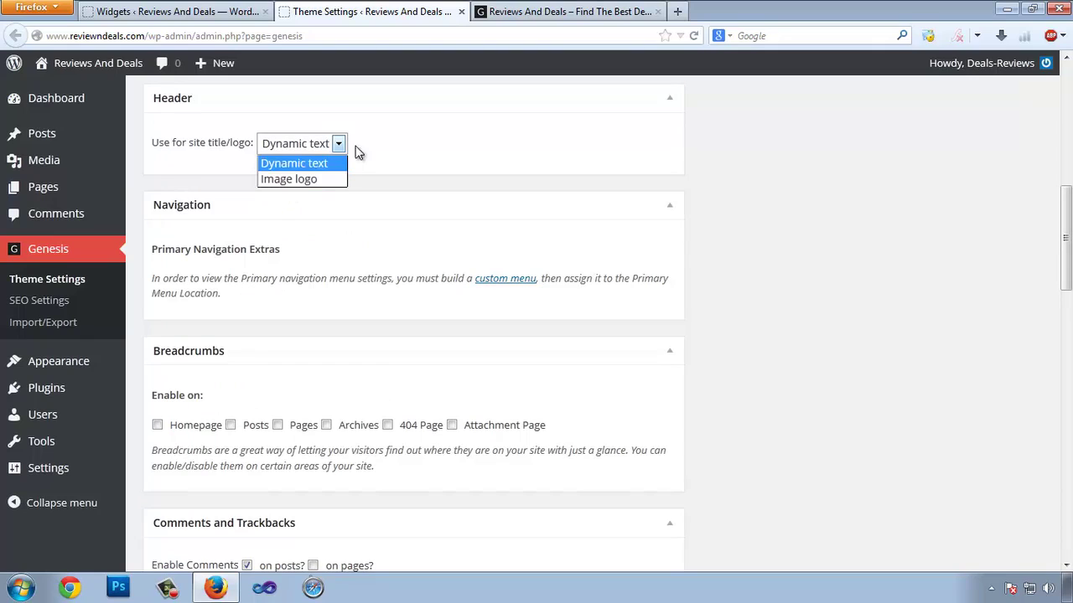
{"action": "left_click", "coordinate": [326, 226]}
{"action": "scroll", "coordinate": [461, 293], "scroll_direction": "down", "scroll_amount": 5}
{"action": "scroll", "coordinate": [553, 350], "scroll_direction": "up", "scroll_amount": 8}
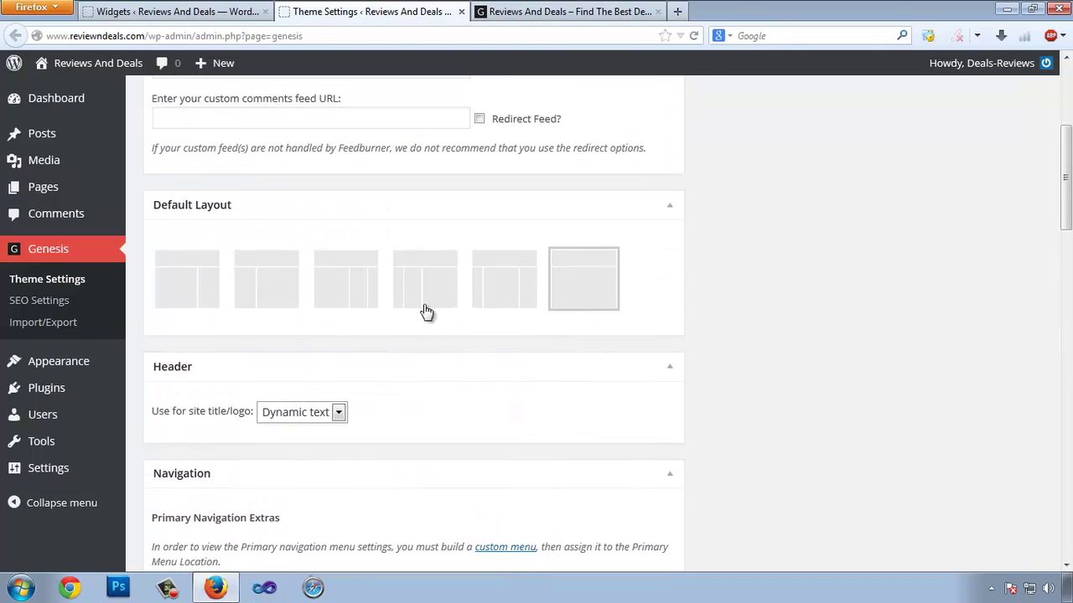
{"action": "scroll", "coordinate": [772, 459], "scroll_direction": "up", "scroll_amount": 3}
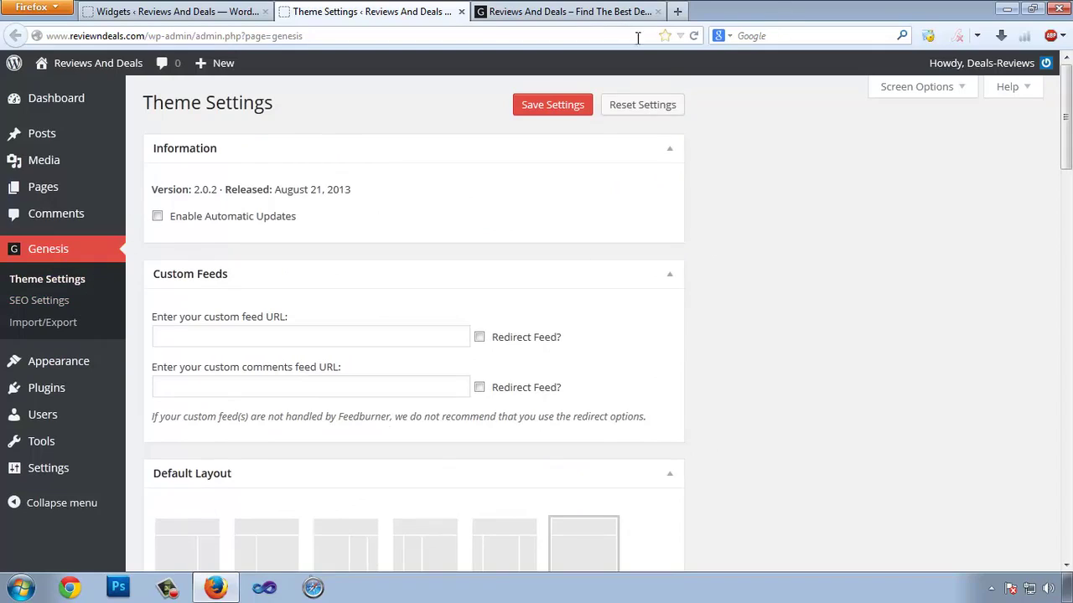
- View the live home page, and close both its tab and the Theme Settings tab
{"action": "left_click", "coordinate": [620, 12]}
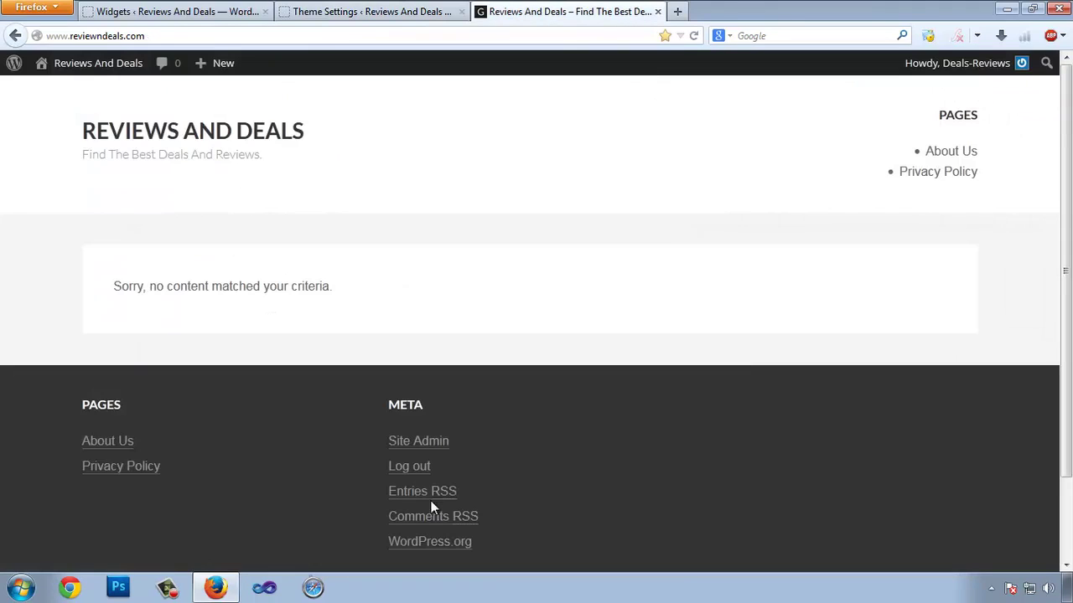
{"action": "left_click", "coordinate": [657, 12]}
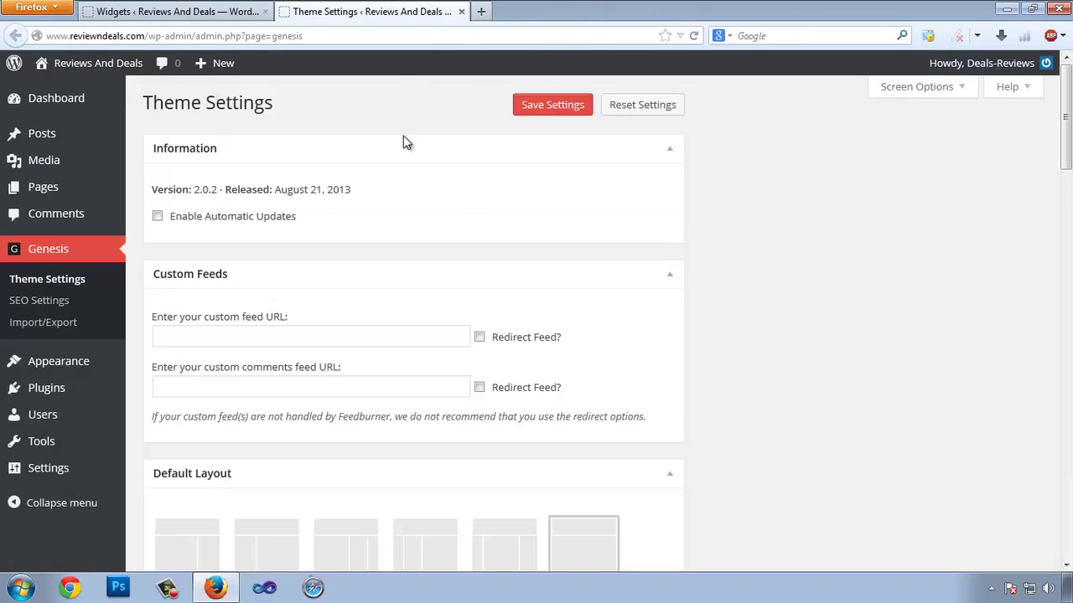
{"action": "left_click", "coordinate": [461, 12]}
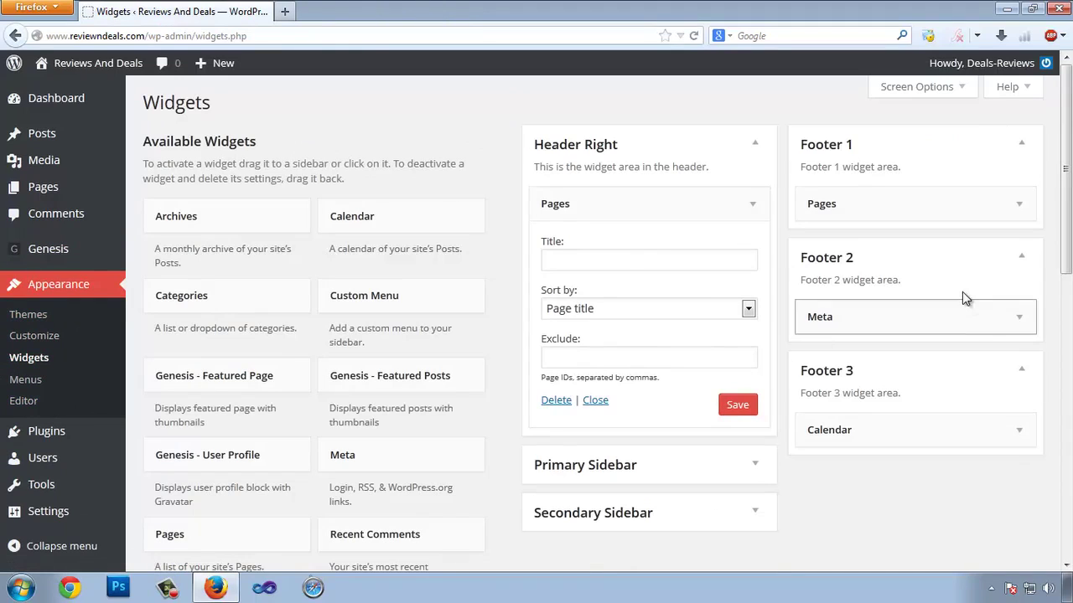
- Open the menu editing page, view the live site in a separate tab, and return to the menu editor
{"action": "left_click", "coordinate": [28, 382]}
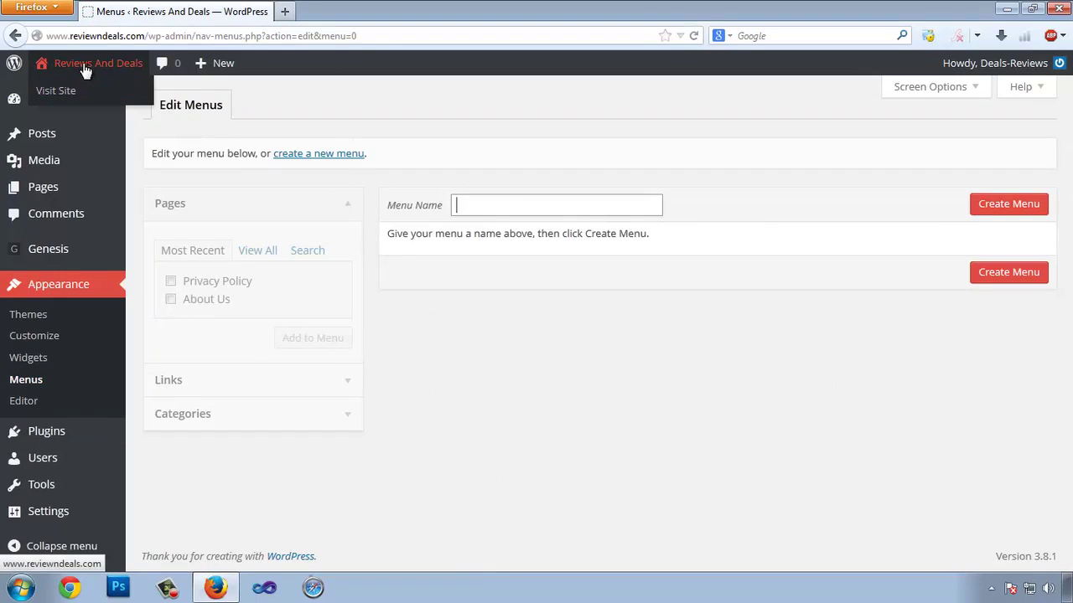
{"action": "right_click", "coordinate": [89, 90]}
{"action": "left_click", "coordinate": [333, 10]}
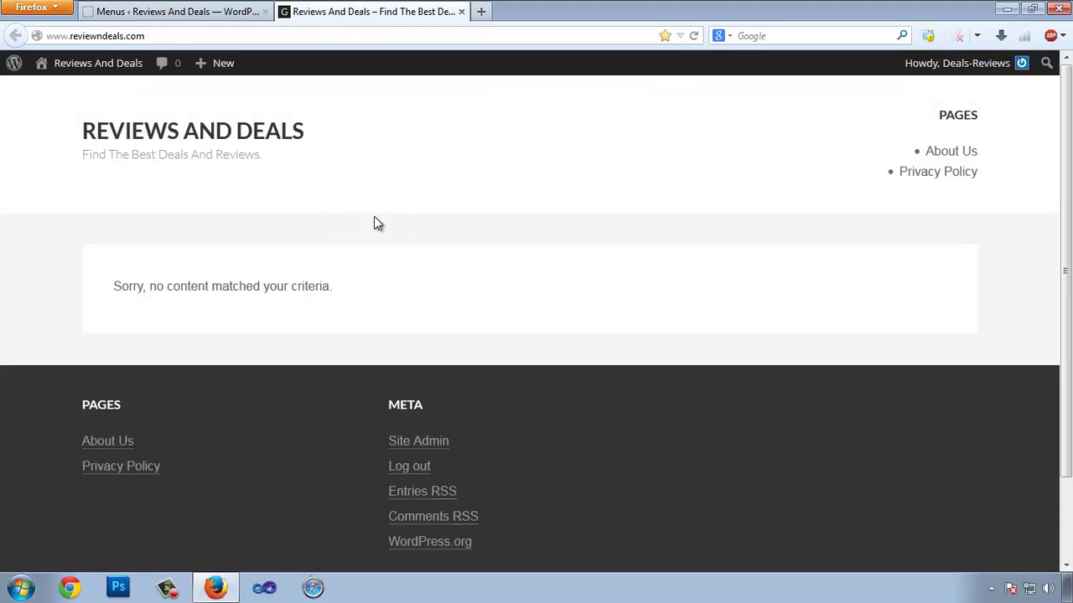
{"action": "left_click", "coordinate": [164, 11]}
- Create a menu named Pri containing the About Us page above the Privacy Policy page, and save it
{"action": "left_click", "coordinate": [535, 204]}
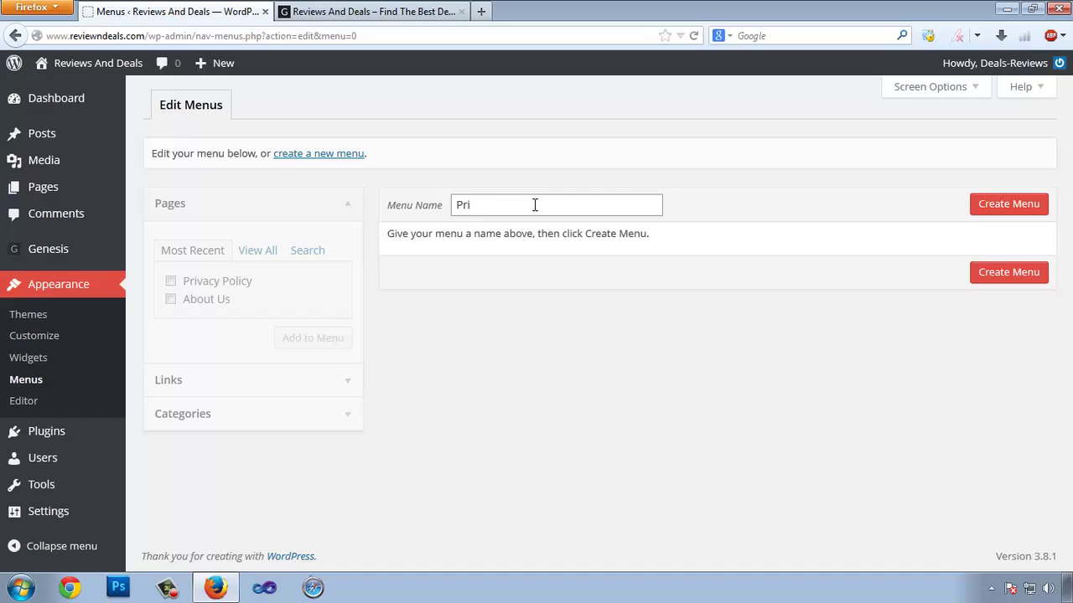
{"action": "left_click", "coordinate": [1029, 205]}
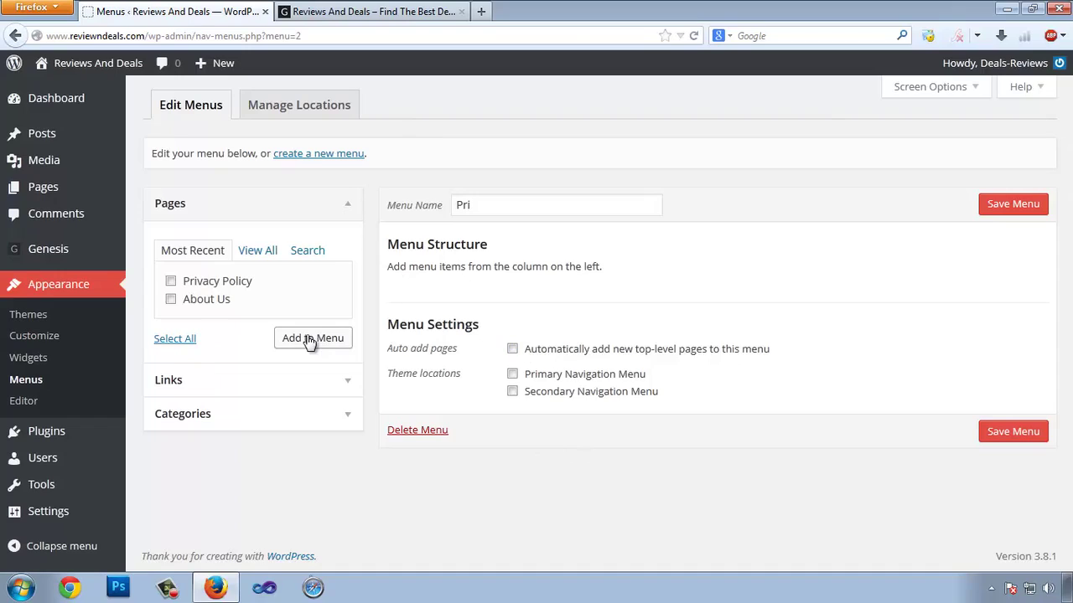
{"action": "left_click", "coordinate": [171, 281]}
{"action": "left_click", "coordinate": [171, 299]}
{"action": "left_click", "coordinate": [307, 340]}
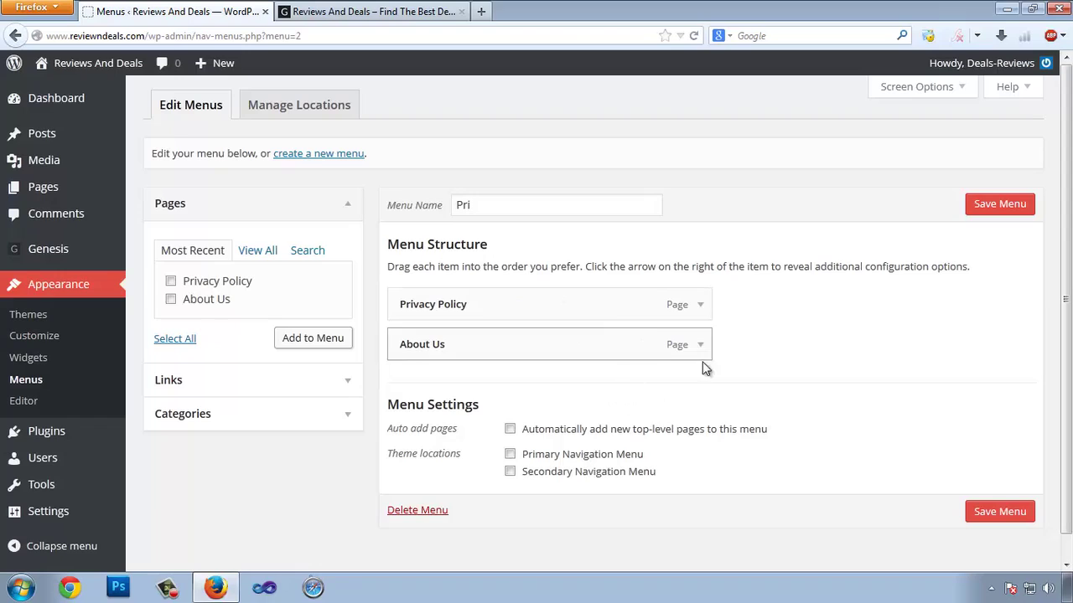
{"action": "left_click_drag", "start_coordinate": [531, 354], "coordinate": [529, 309]}
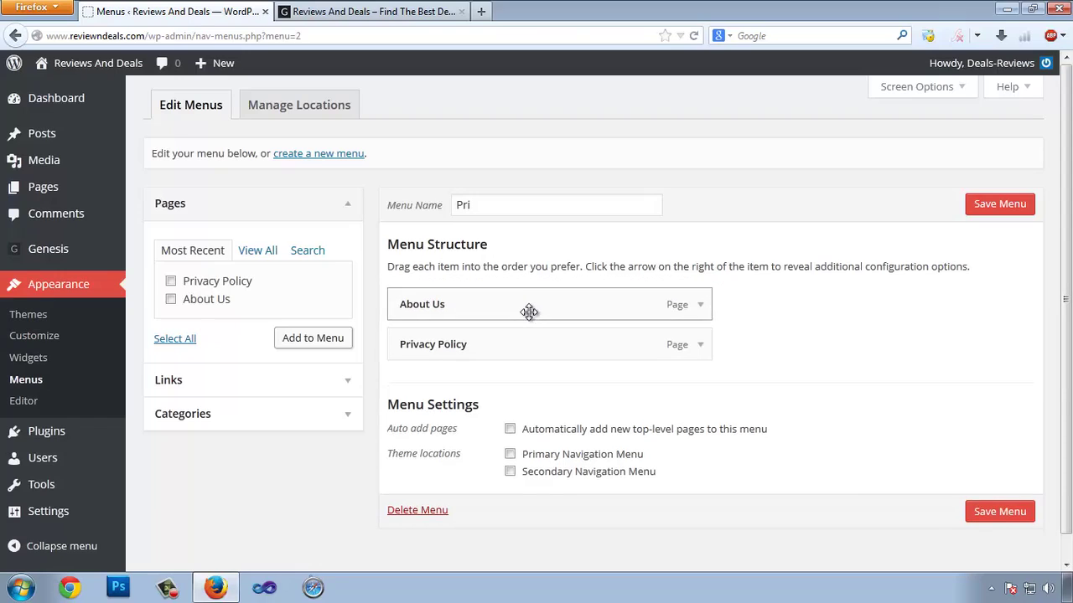
{"action": "left_click", "coordinate": [1008, 517]}
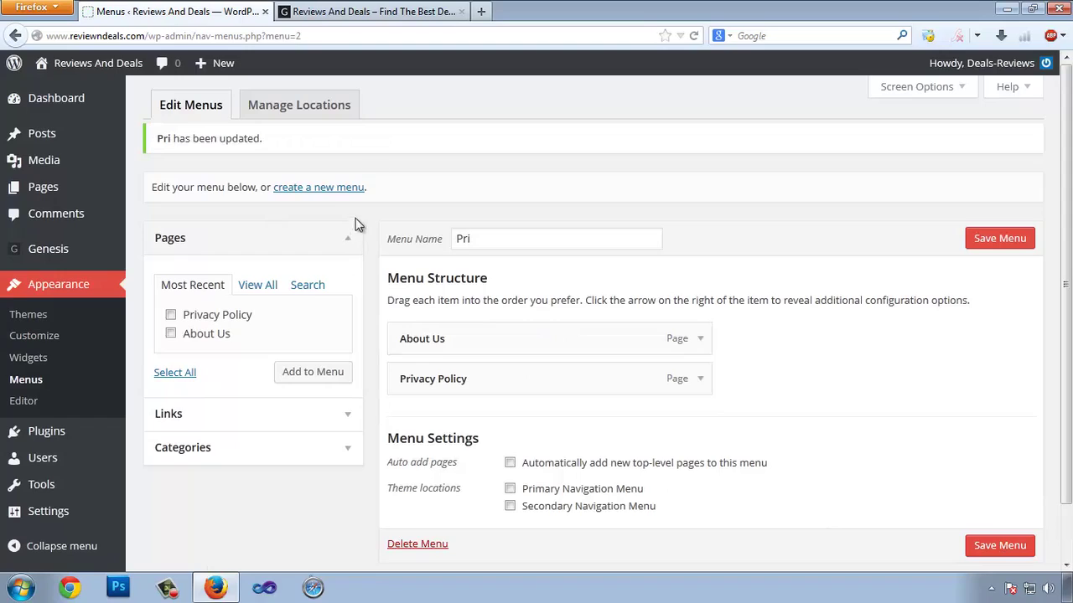
- Reload the home page and open the About Us page, checking both for the new menu
{"action": "left_click", "coordinate": [405, 11]}
{"action": "right_click", "coordinate": [499, 241]}
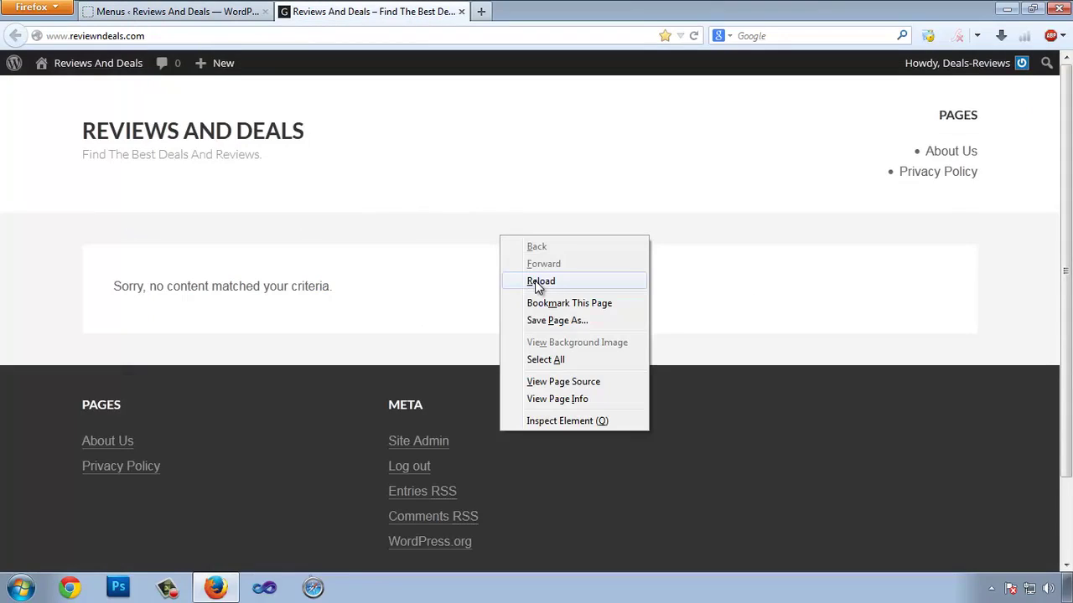
{"action": "left_click", "coordinate": [537, 282]}
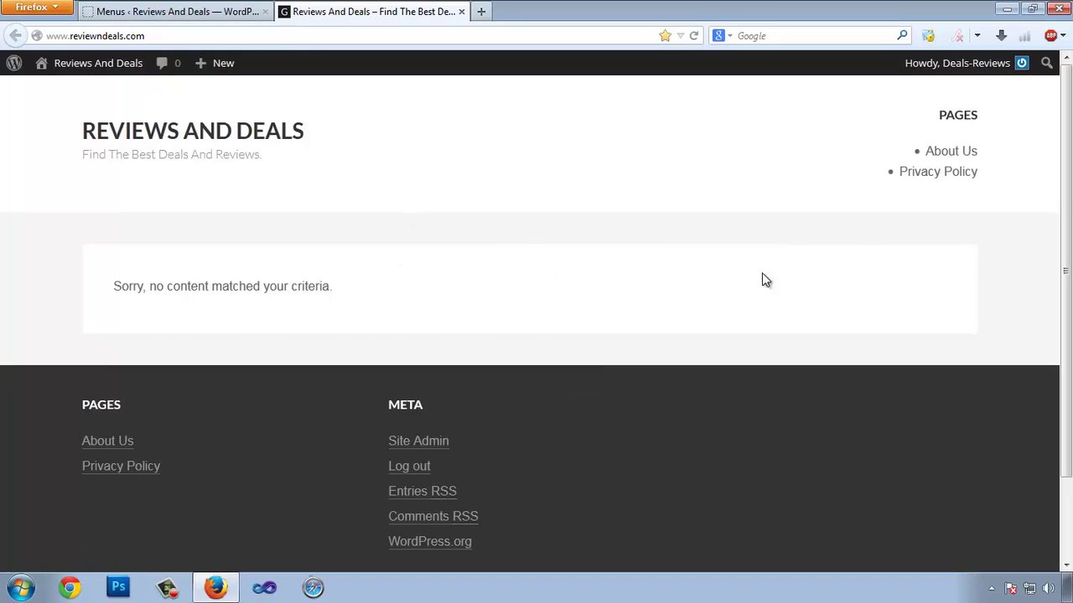
{"action": "left_click", "coordinate": [964, 152]}
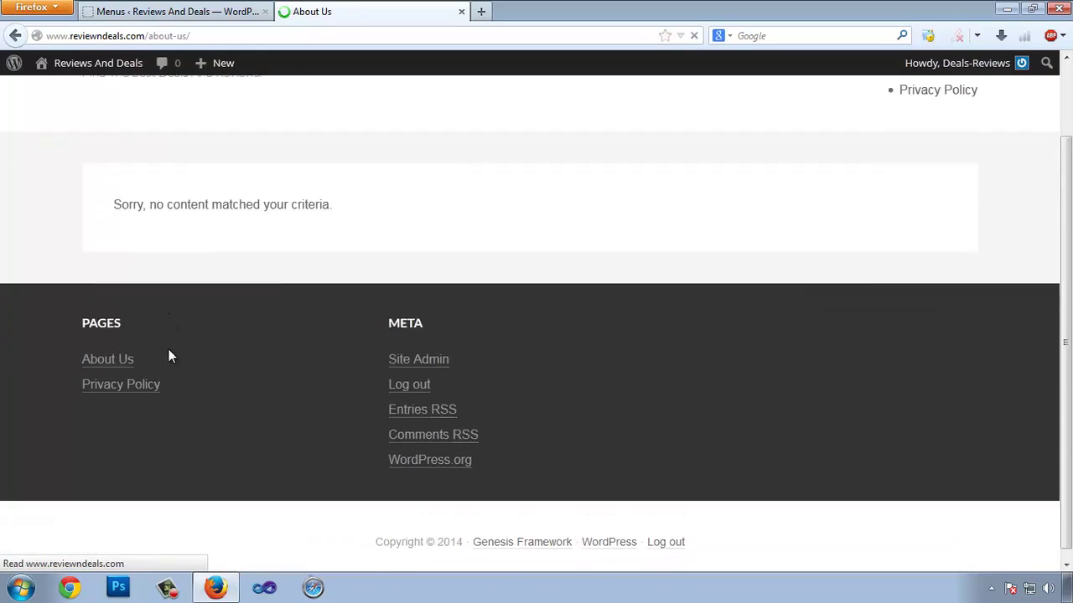
{"action": "scroll", "coordinate": [169, 349], "scroll_direction": "down", "scroll_amount": 7}
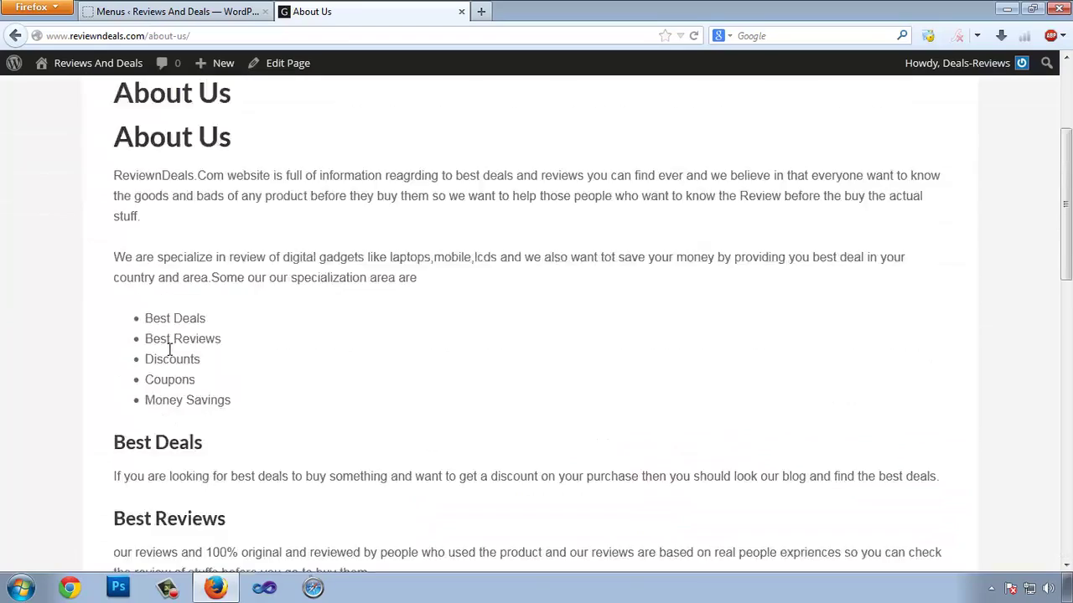
{"action": "scroll", "coordinate": [170, 350], "scroll_direction": "up", "scroll_amount": 7}
{"action": "scroll", "coordinate": [171, 352], "scroll_direction": "down", "scroll_amount": 10}
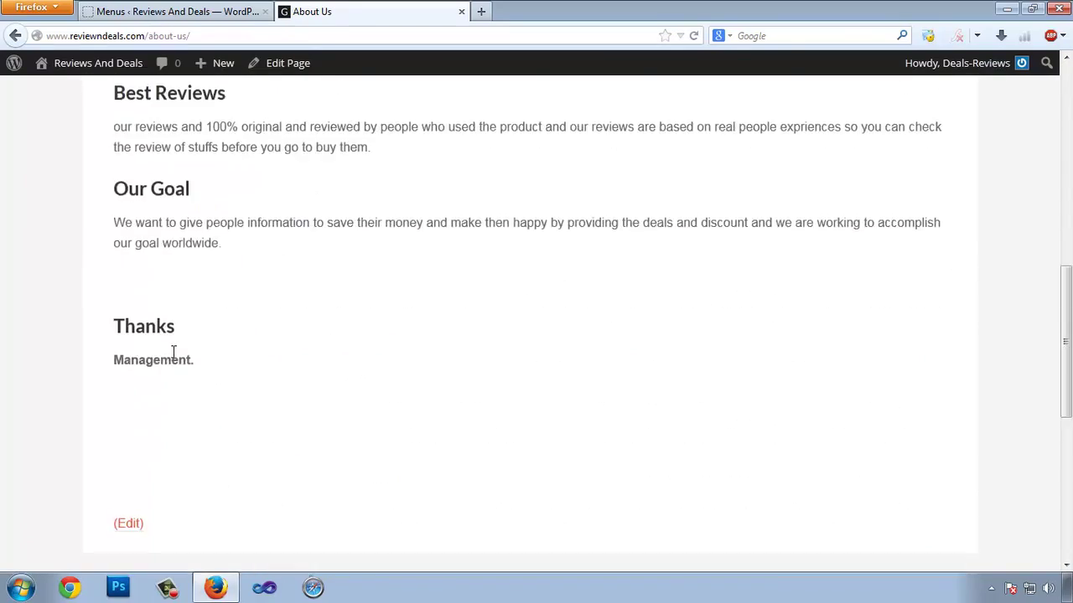
{"action": "scroll", "coordinate": [390, 249], "scroll_direction": "up", "scroll_amount": 5}
{"action": "scroll", "coordinate": [446, 258], "scroll_direction": "up", "scroll_amount": 5}
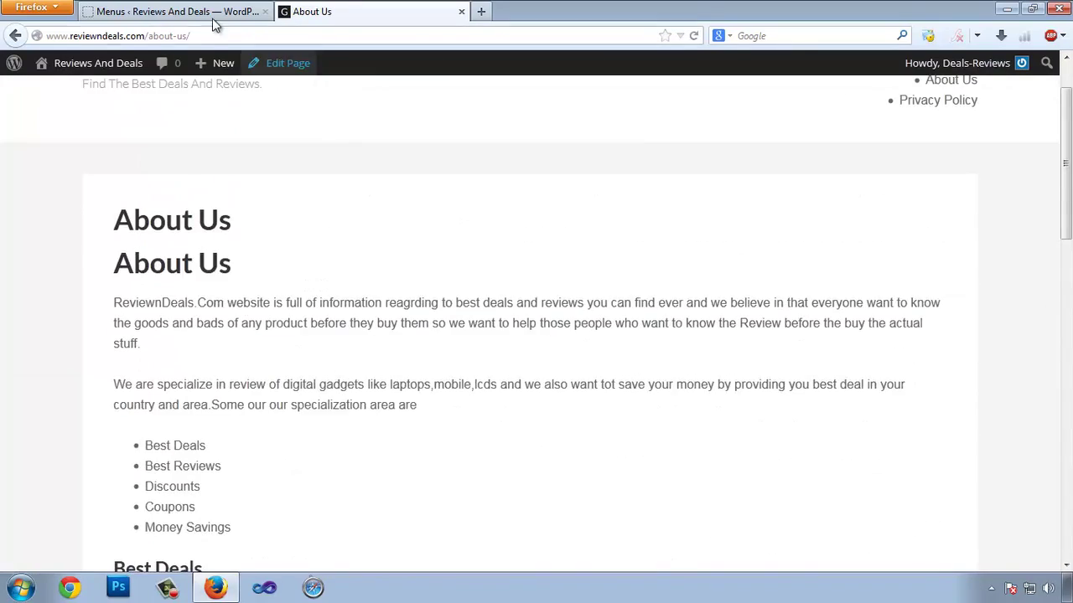
- Open the menu's Manage Locations page and inspect the About Us page footer while it loads
{"action": "left_click", "coordinate": [194, 15]}
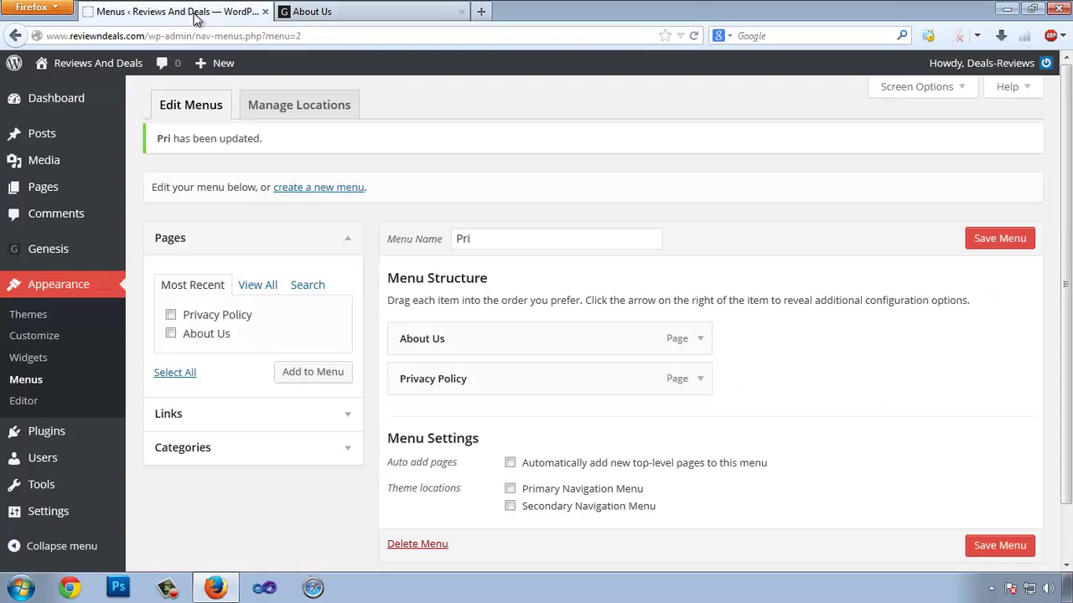
{"action": "left_click", "coordinate": [305, 107]}
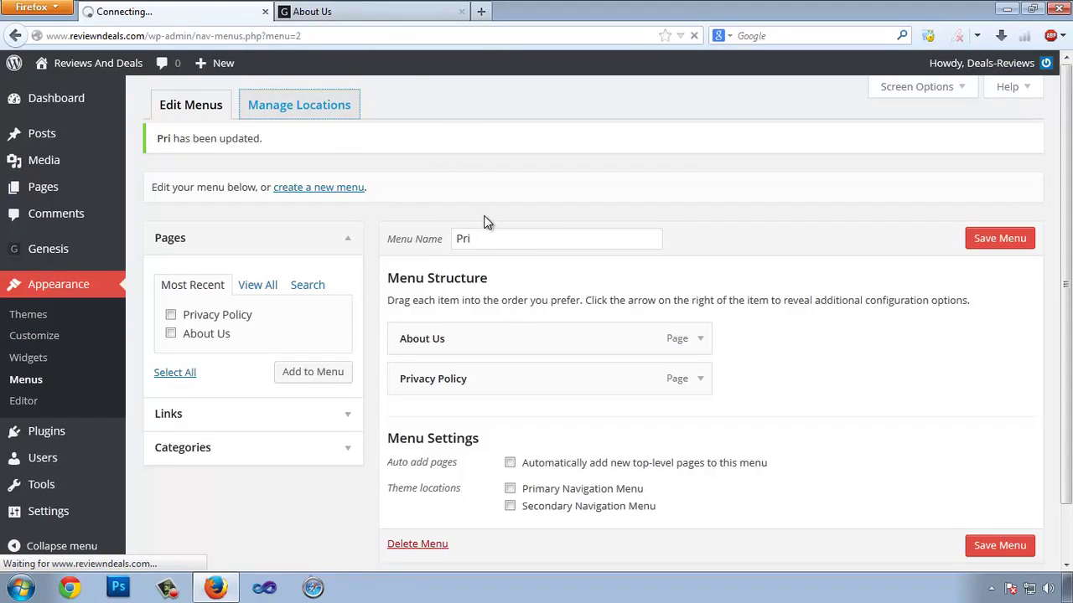
{"action": "left_click", "coordinate": [378, 12]}
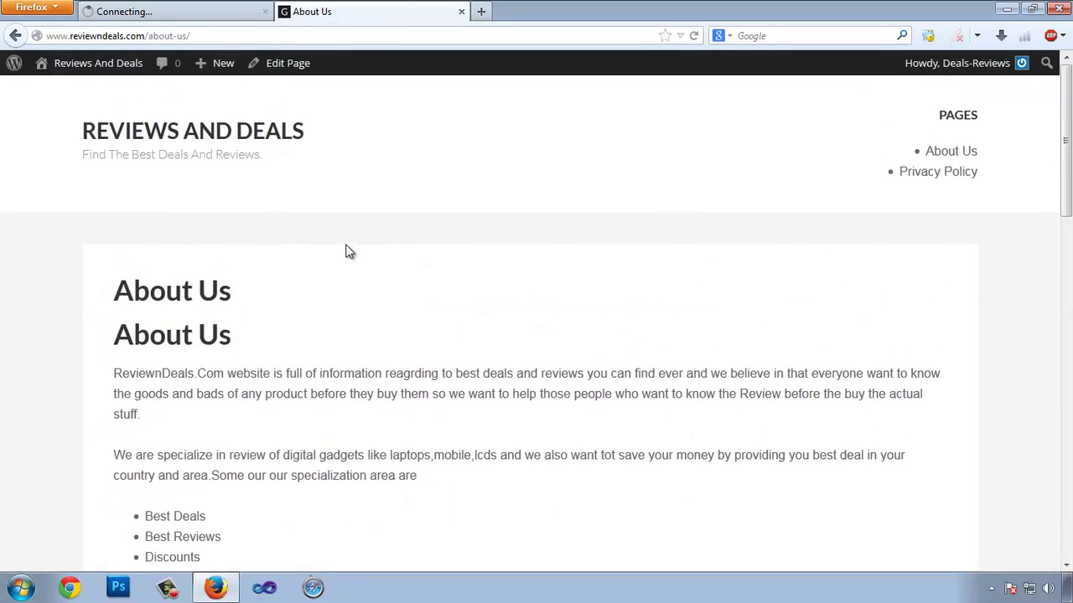
{"action": "scroll", "coordinate": [393, 527], "scroll_direction": "down", "scroll_amount": 10}
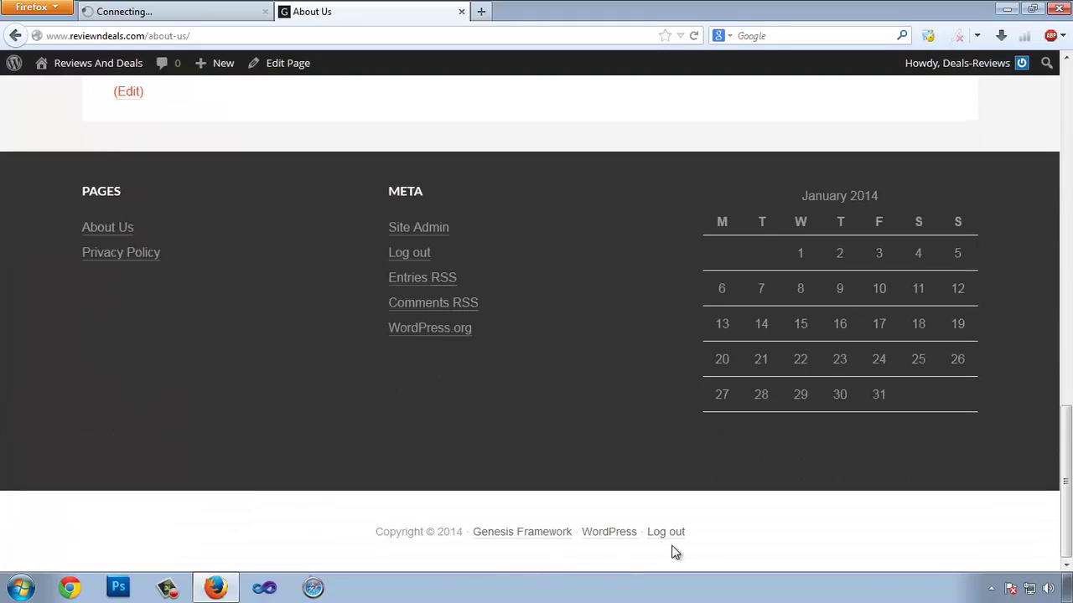
{"action": "left_click", "coordinate": [140, 14]}
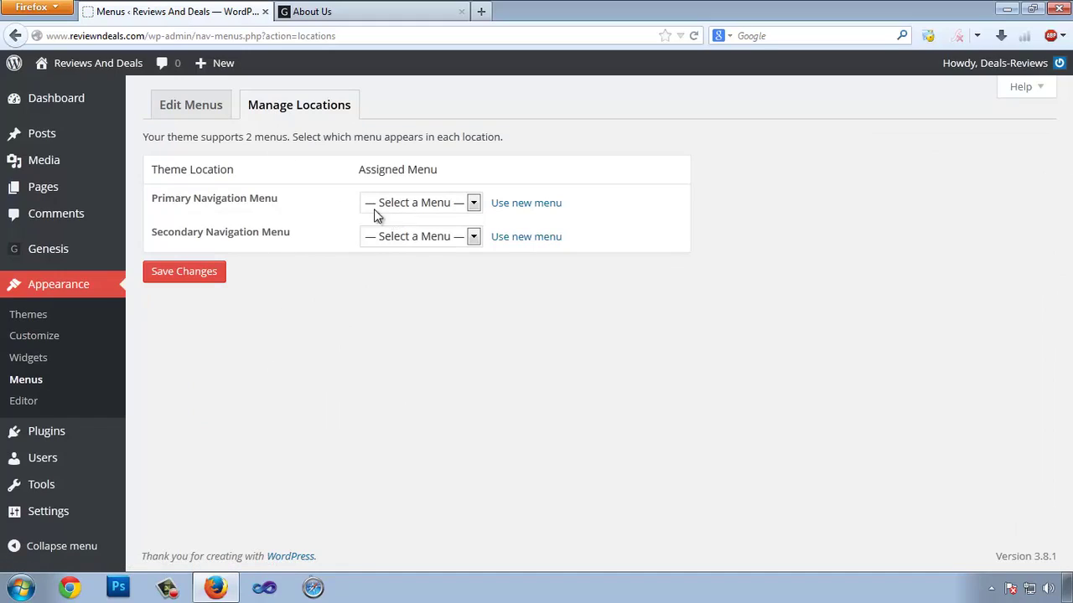
- Assign the Pri menu to the Primary Navigation Menu location and save the changes
{"action": "left_click", "coordinate": [439, 203]}
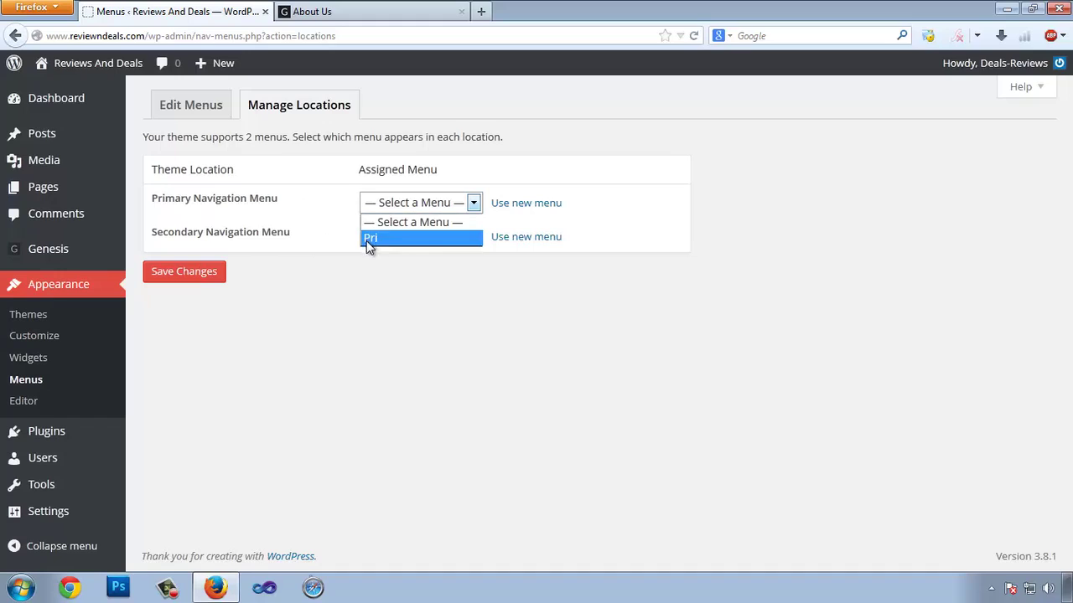
{"action": "left_click", "coordinate": [387, 237]}
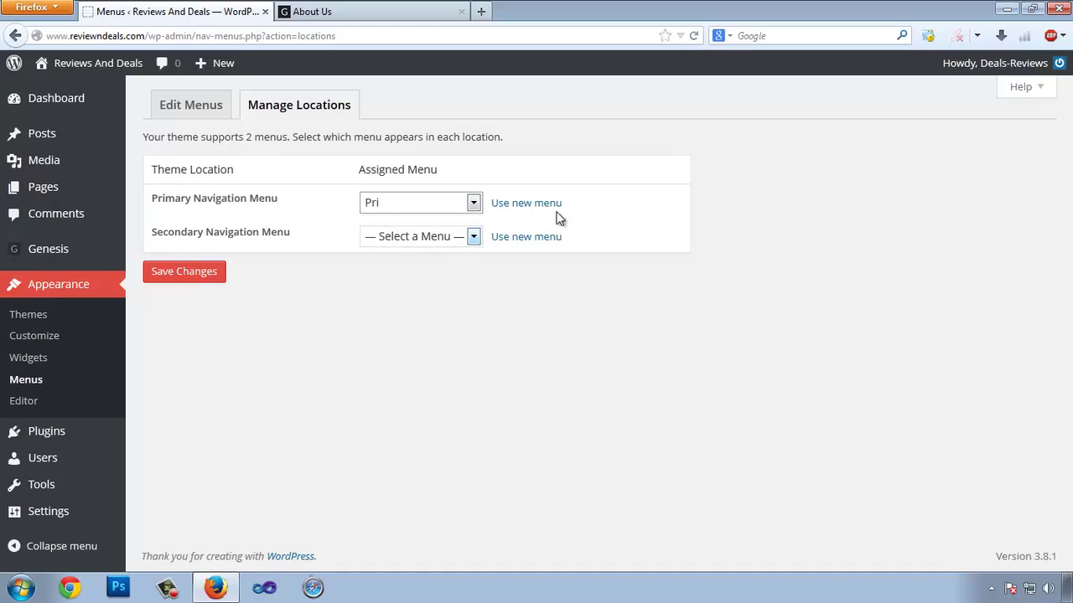
{"action": "left_click", "coordinate": [166, 273]}
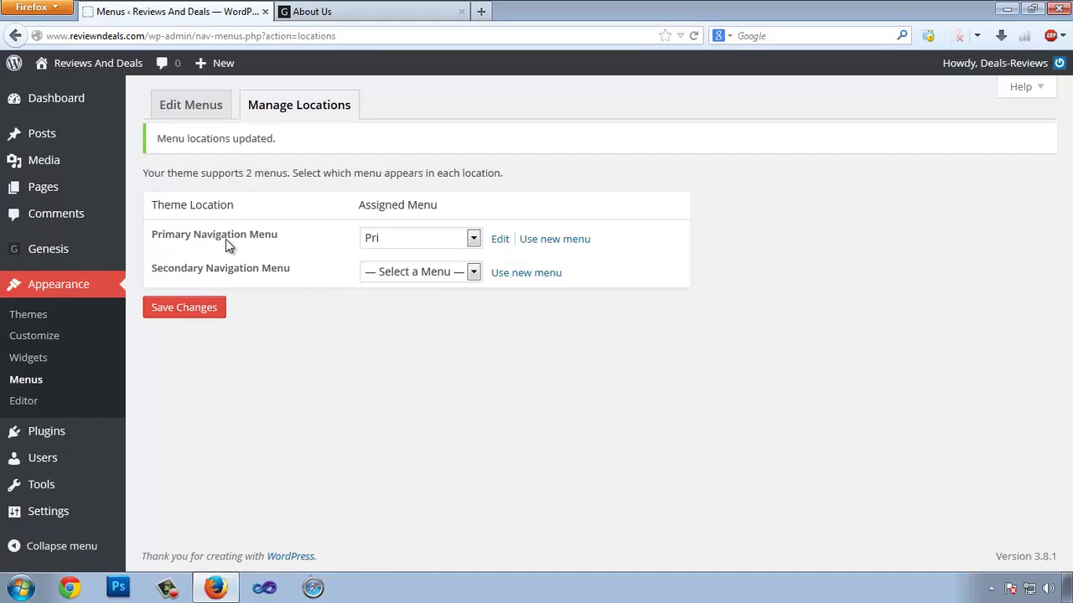
- Reload the About Us page and check its header and footer for the primary navigation menu
{"action": "left_click", "coordinate": [327, 11]}
{"action": "key", "text": "F5"}
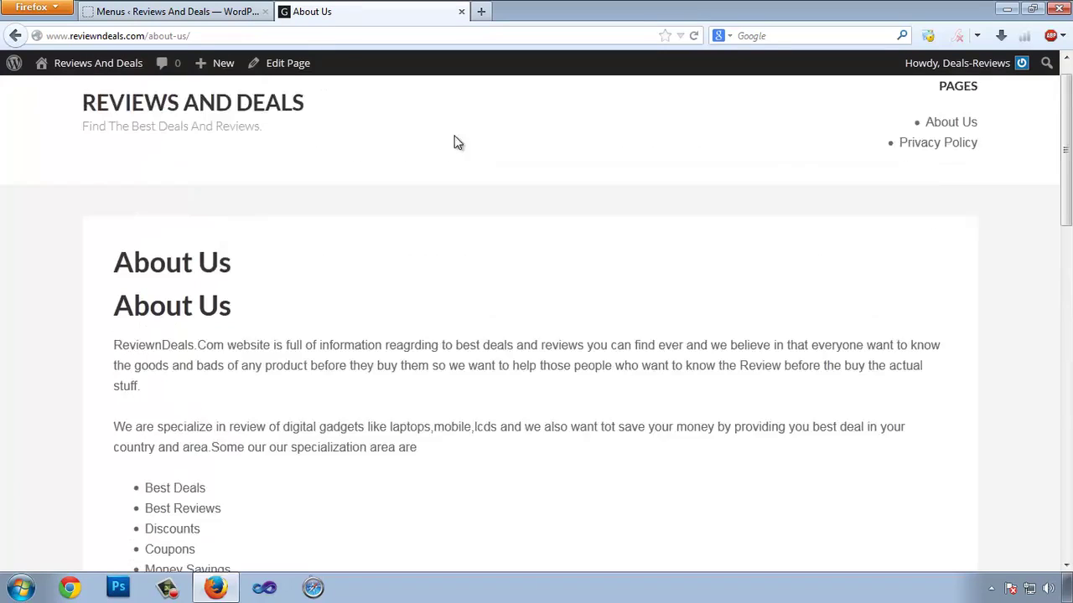
{"action": "left_click", "coordinate": [188, 7]}
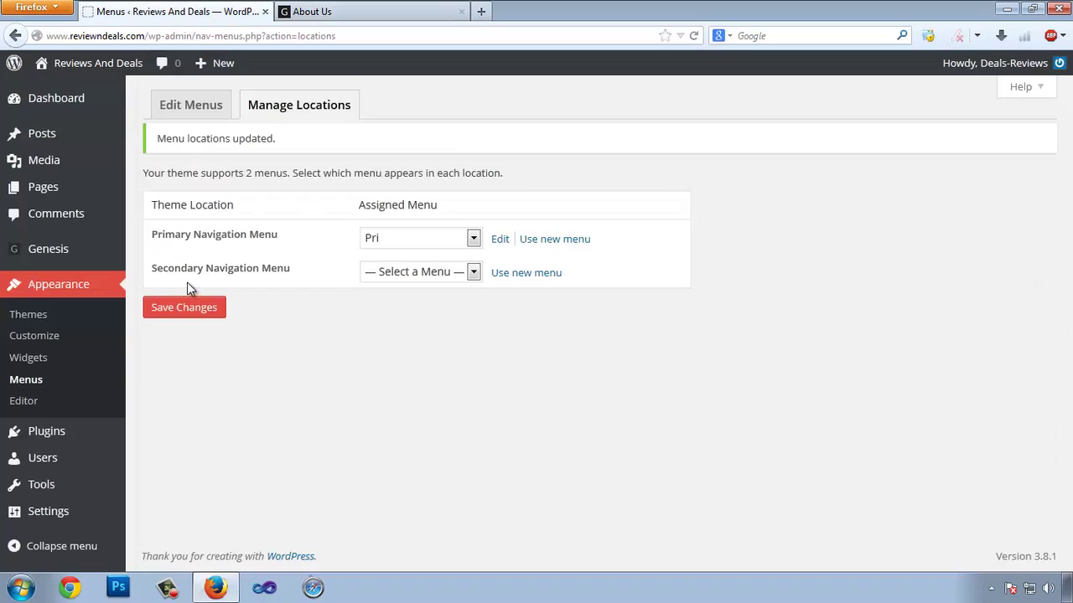
{"action": "left_click", "coordinate": [336, 11]}
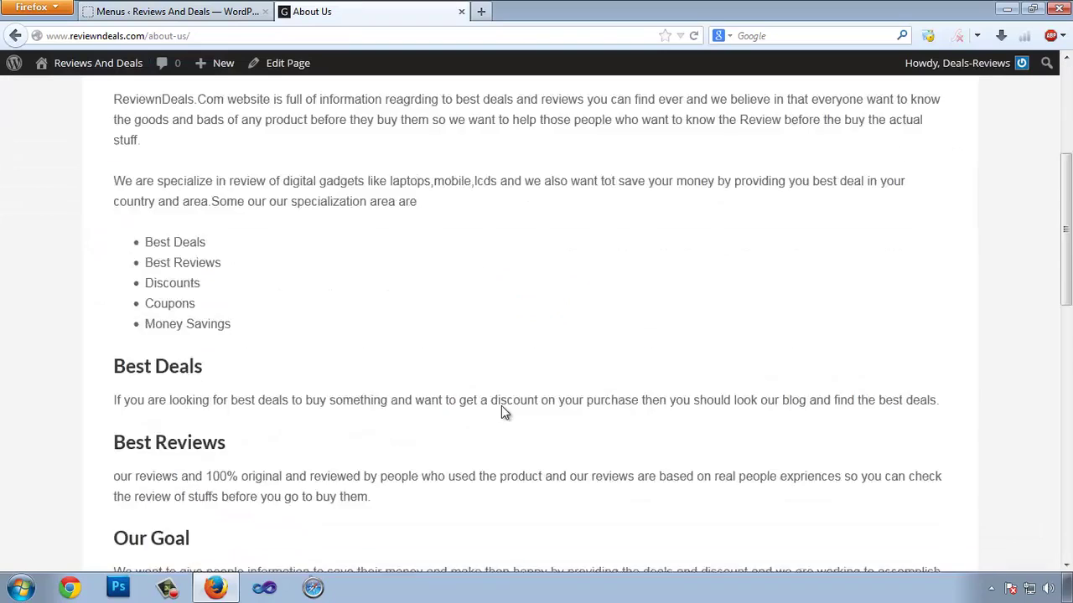
{"action": "scroll", "coordinate": [501, 406], "scroll_direction": "down", "scroll_amount": 10}
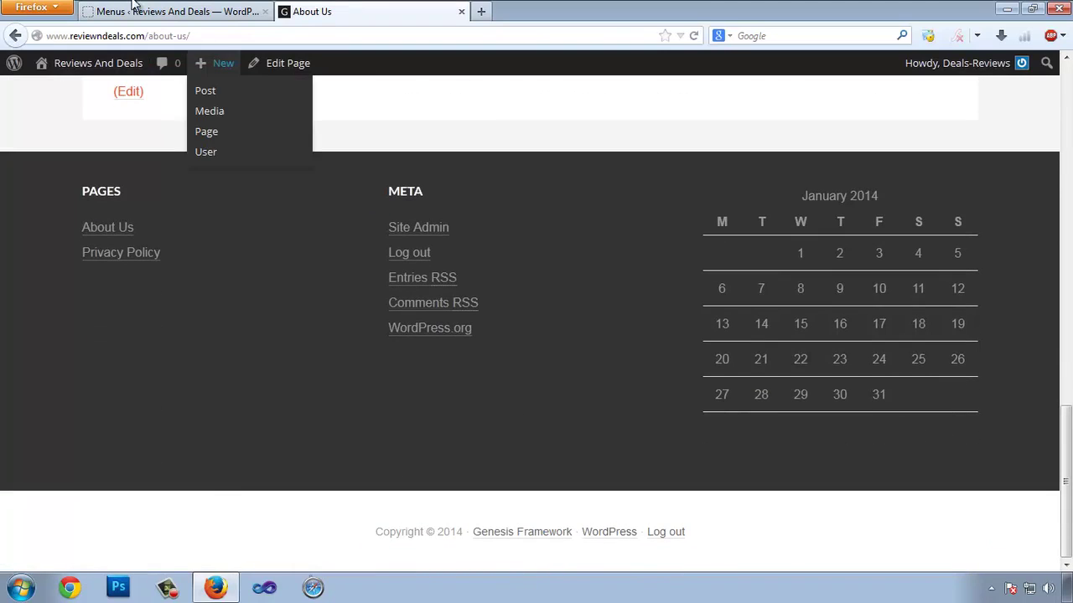
- Save the menu location assignments again and reload the About Us page to check its header for the primary navigation menu
{"action": "left_click", "coordinate": [146, 8]}
{"action": "left_click", "coordinate": [172, 308]}
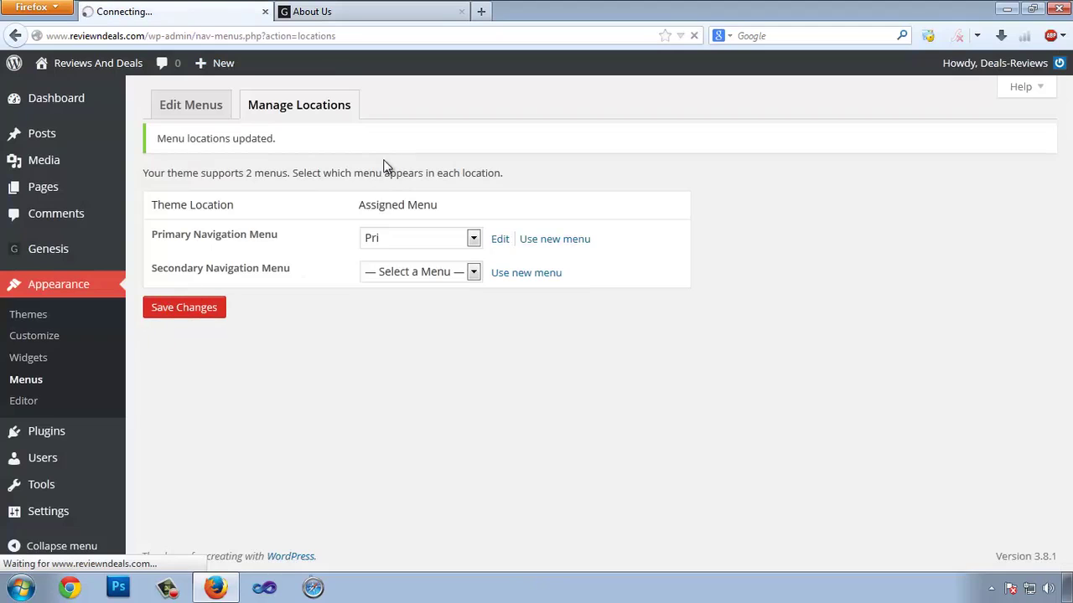
{"action": "left_click", "coordinate": [358, 10]}
{"action": "scroll", "coordinate": [335, 161], "scroll_direction": "up", "scroll_amount": 10}
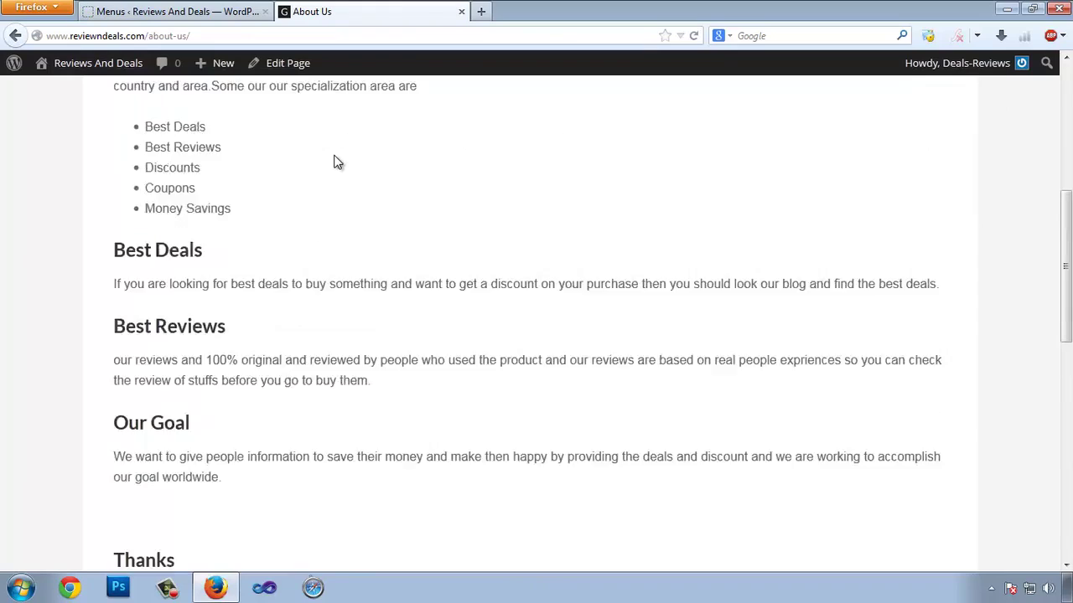
{"action": "right_click", "coordinate": [405, 240]}
{"action": "left_click", "coordinate": [444, 286]}
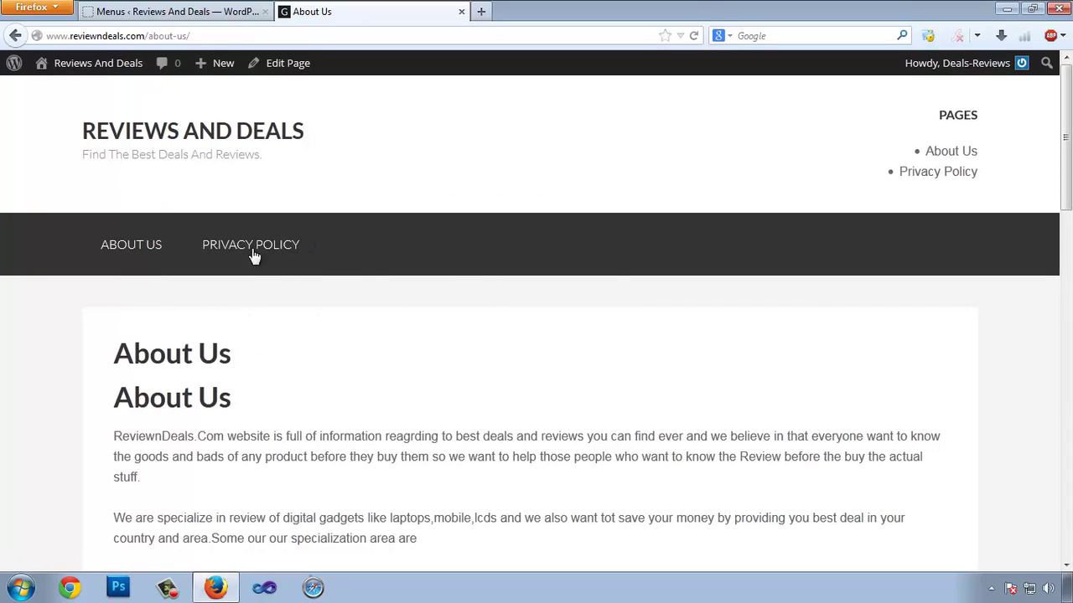
- Open the site's home page from the site title and examine its navigation bar, content area and footer
{"action": "left_click", "coordinate": [223, 134]}
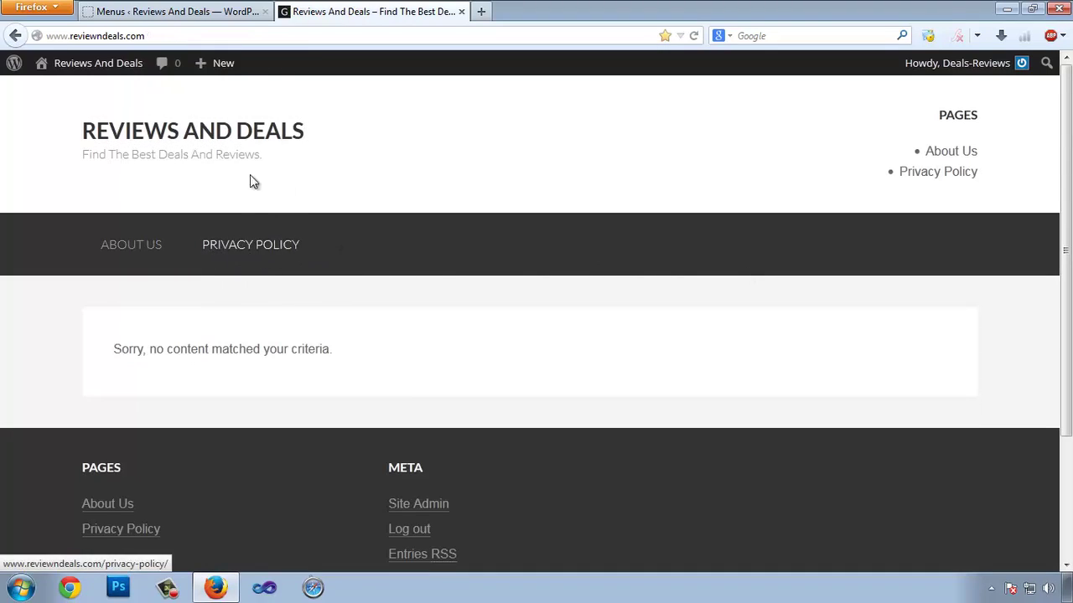
{"action": "scroll", "coordinate": [551, 359], "scroll_direction": "down", "scroll_amount": 3}
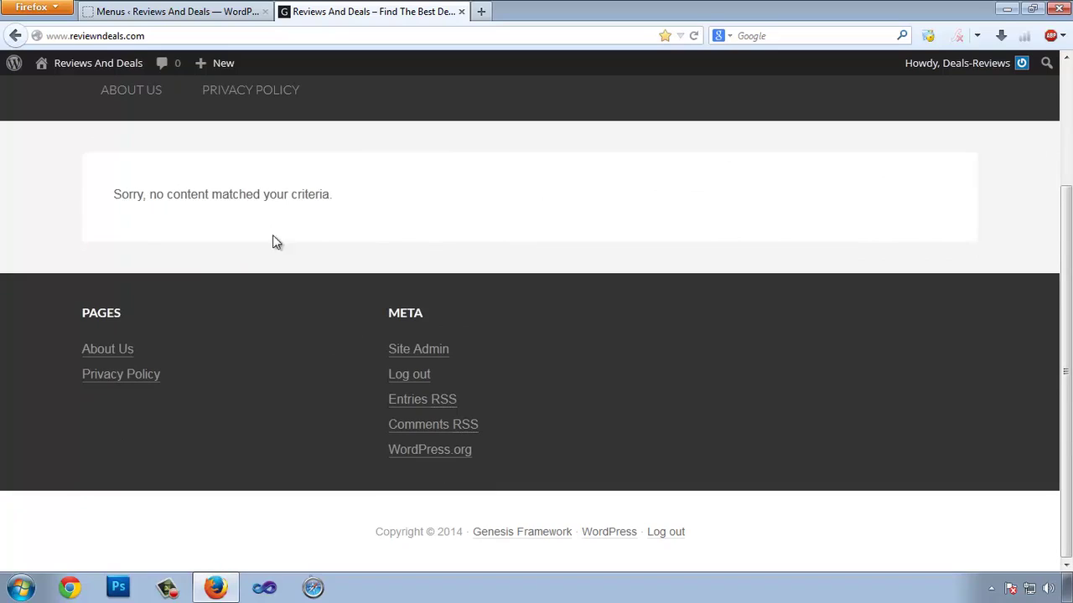
{"action": "scroll", "coordinate": [457, 277], "scroll_direction": "up", "scroll_amount": 3}
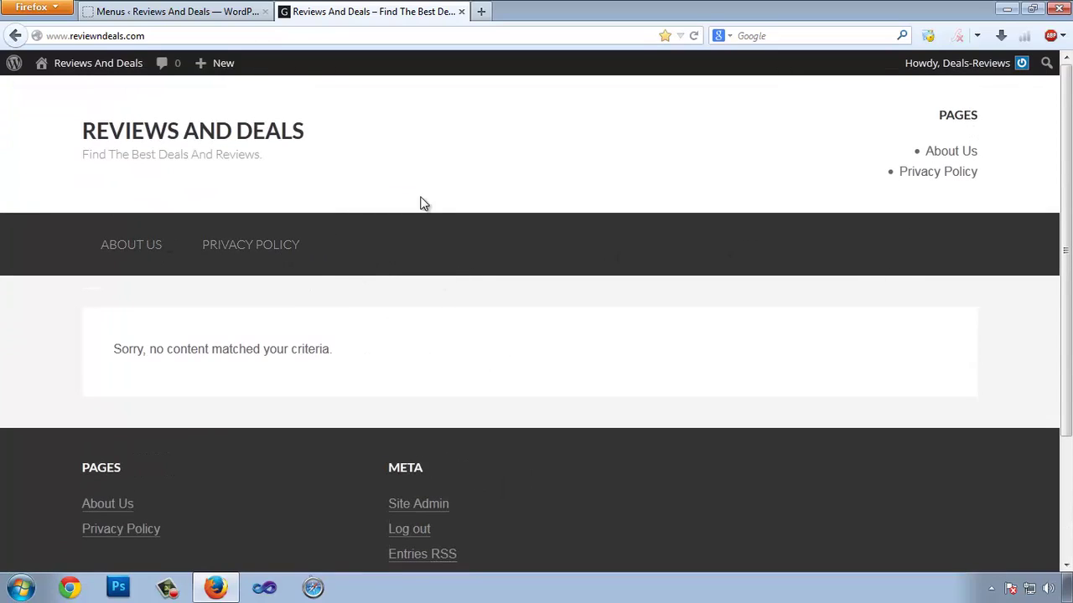
- Open the WordPress theme editor and look over the Genesis stylesheet and the list of theme templates
{"action": "left_click", "coordinate": [198, 12]}
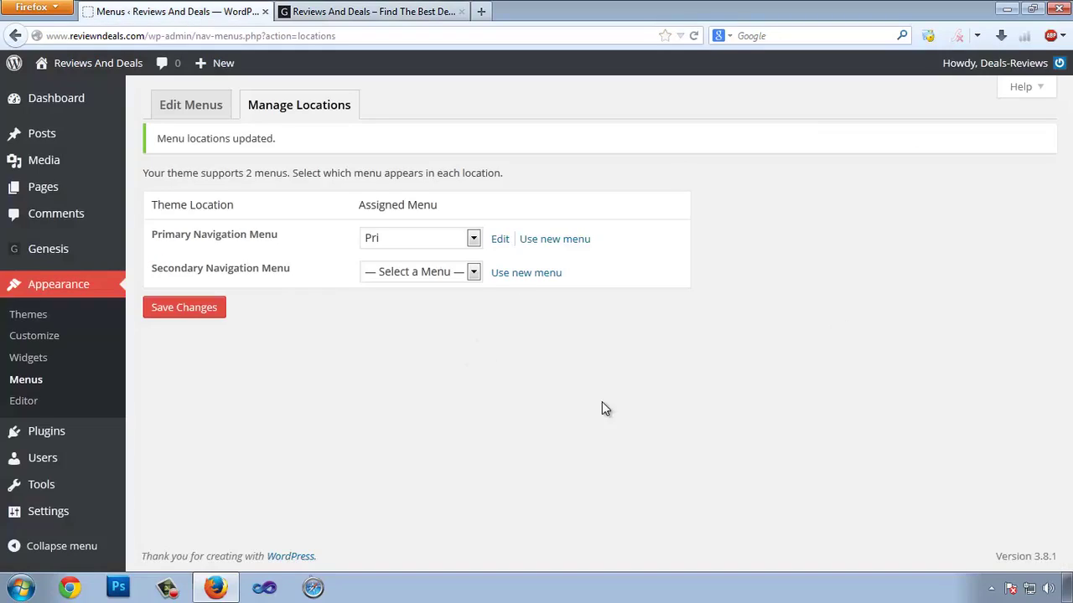
{"action": "left_click", "coordinate": [35, 404]}
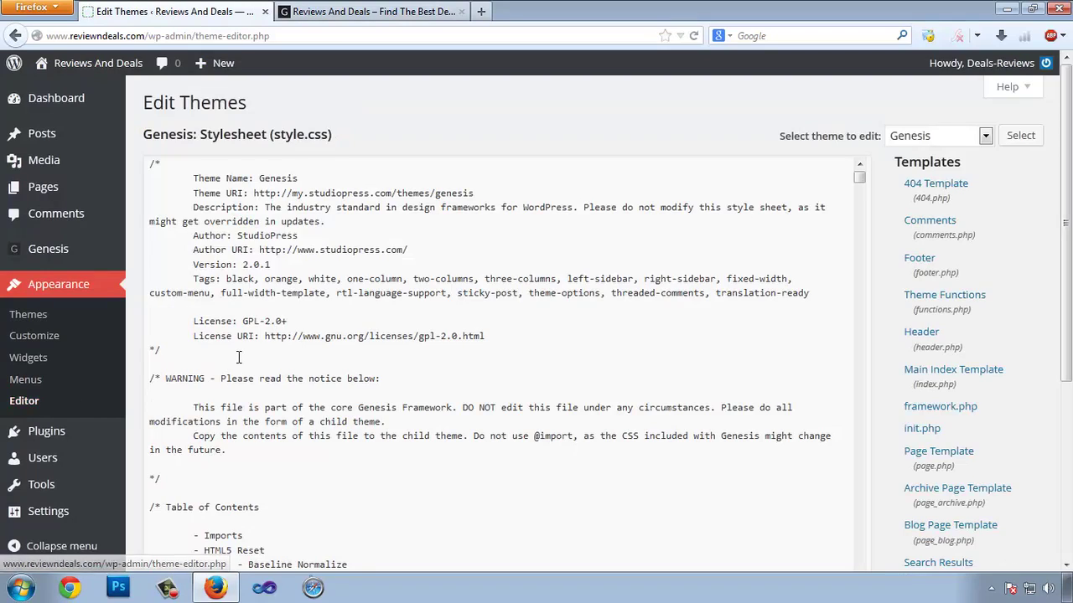
{"action": "left_click", "coordinate": [373, 12]}
{"action": "left_click", "coordinate": [210, 11]}
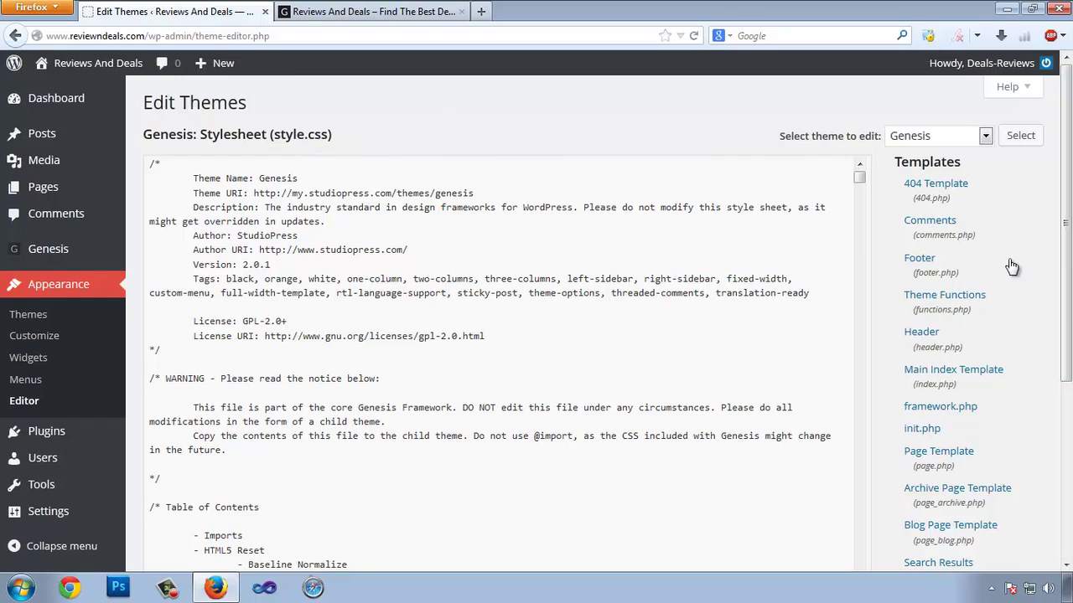
{"action": "scroll", "coordinate": [981, 243], "scroll_direction": "down", "scroll_amount": 3}
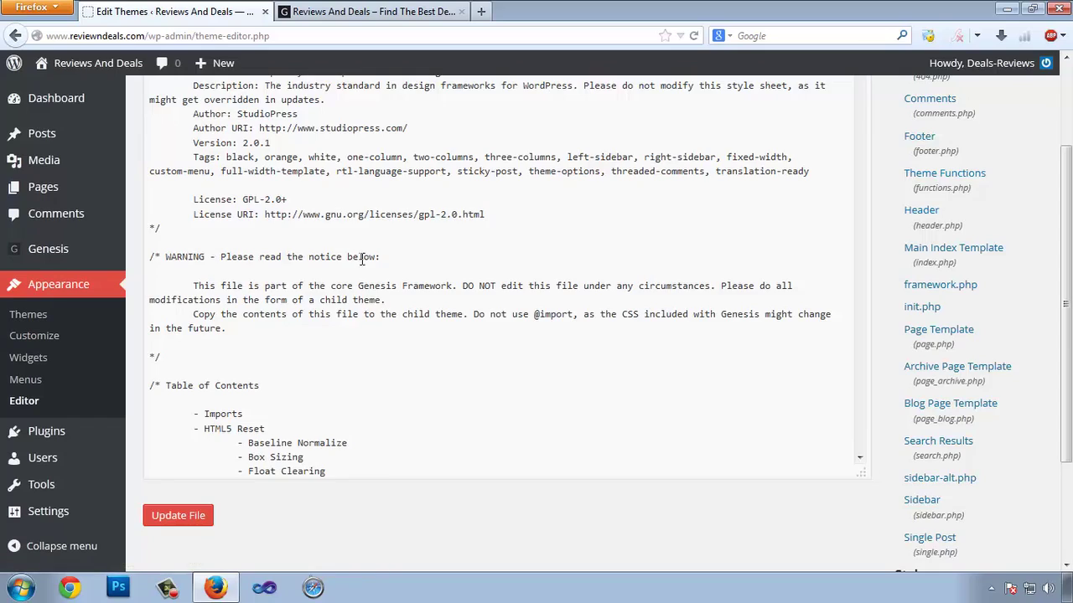
{"action": "scroll", "coordinate": [354, 256], "scroll_direction": "up", "scroll_amount": 3}
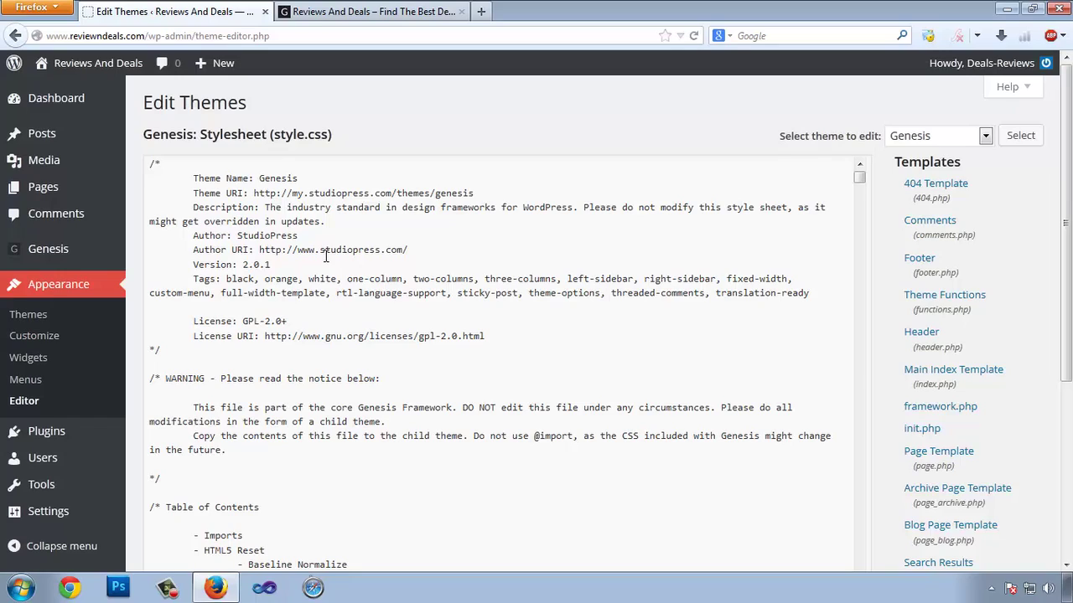
- Revisit the site's home page, and read the warning notice and table of contents in the Genesis style.css
{"action": "left_click", "coordinate": [342, 13]}
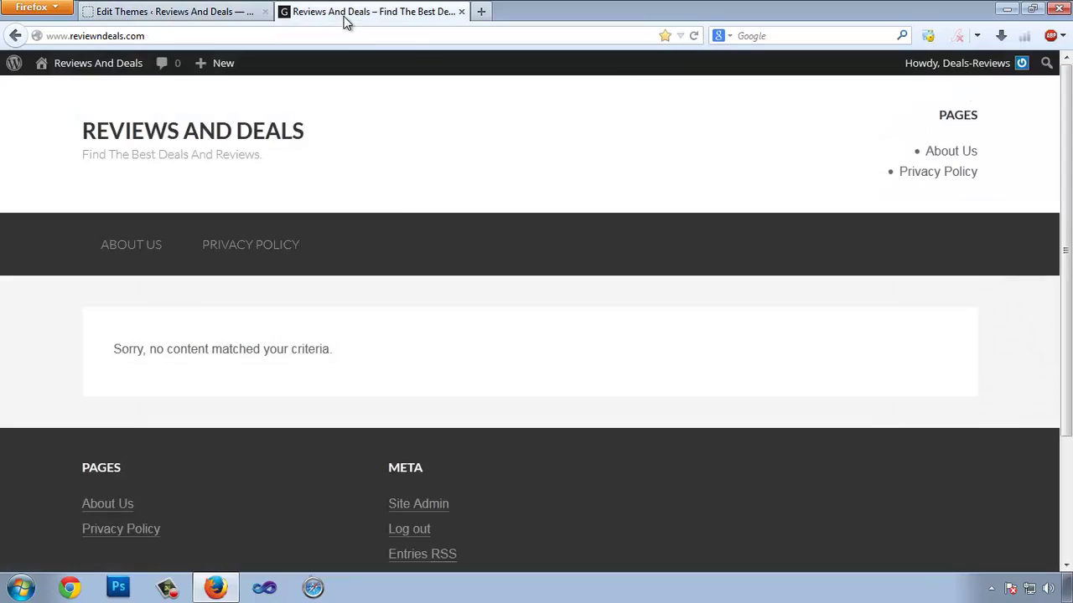
{"action": "left_click", "coordinate": [192, 11]}
{"action": "scroll", "coordinate": [720, 347], "scroll_direction": "down", "scroll_amount": 4}
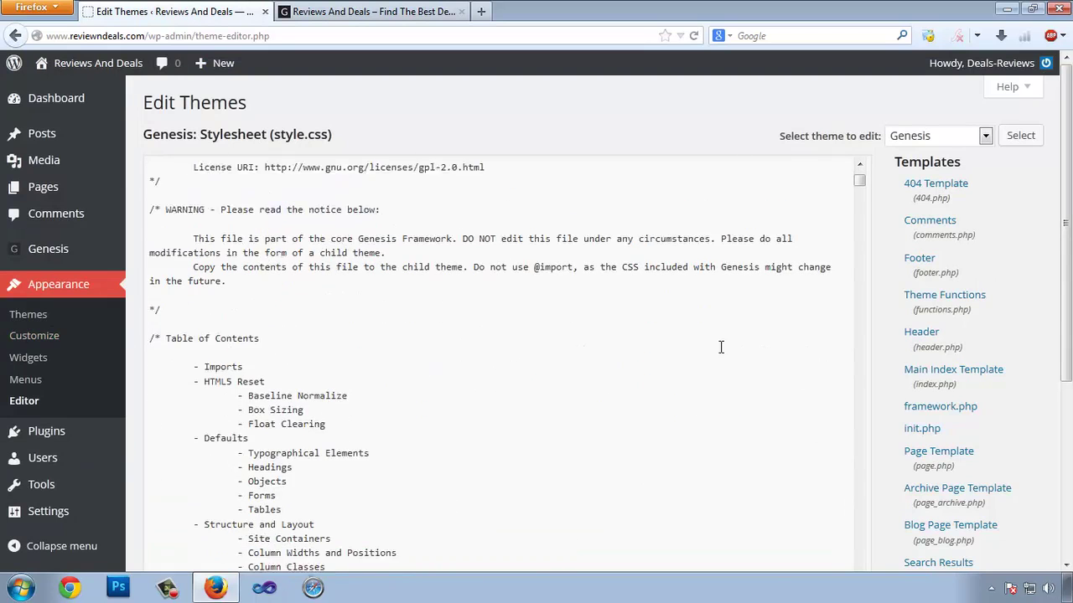
{"action": "scroll", "coordinate": [956, 301], "scroll_direction": "down", "scroll_amount": 5}
{"action": "scroll", "coordinate": [549, 528], "scroll_direction": "up", "scroll_amount": 5}
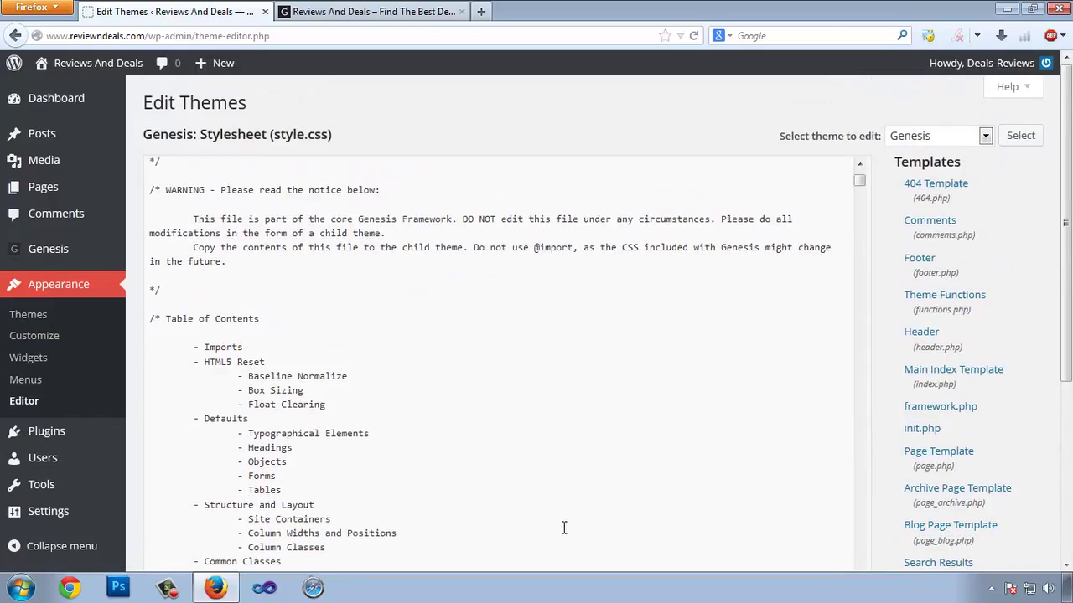